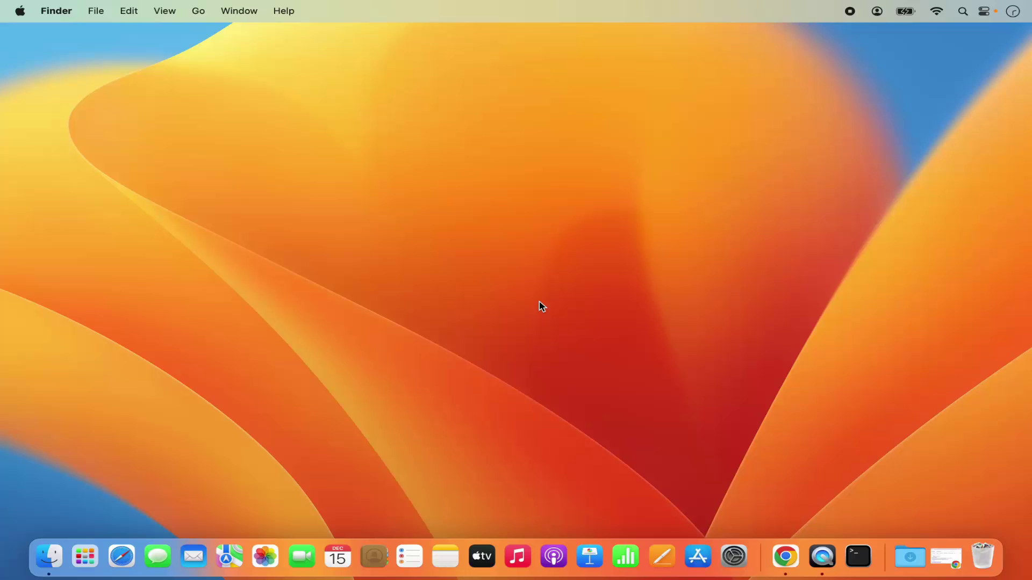
Open the Download Python result in Chrome and download the Python 3.12.1 installer for macOS.
{"action": "left_click", "coordinate": [786, 556]}
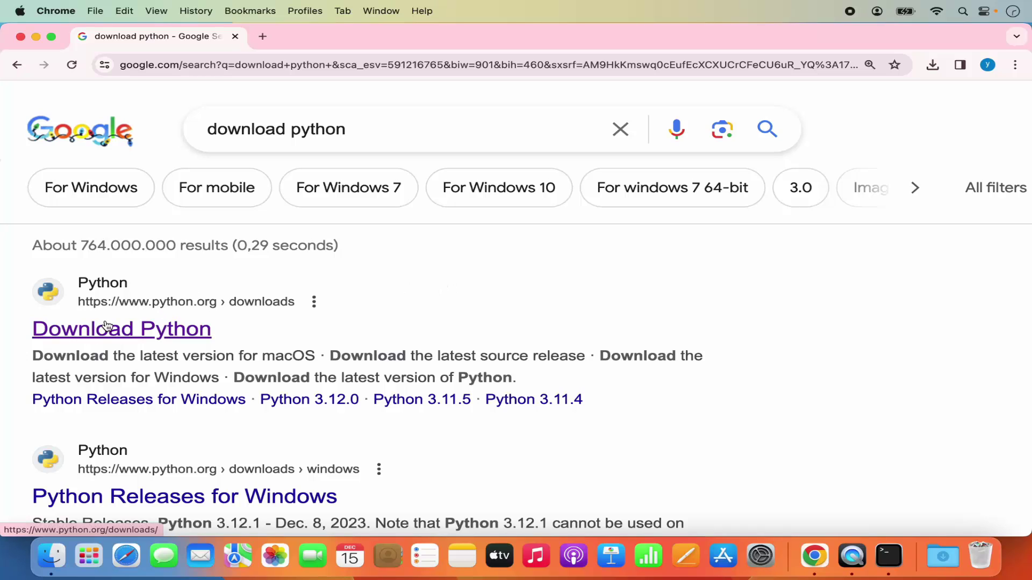
{"action": "left_click", "coordinate": [185, 331]}
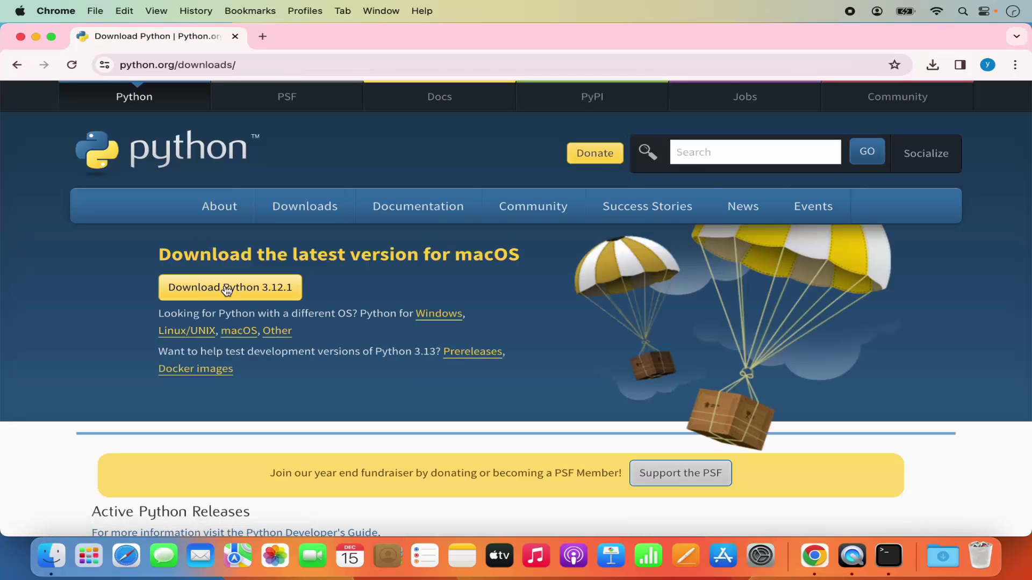
{"action": "mouse_move", "coordinate": [299, 215]}
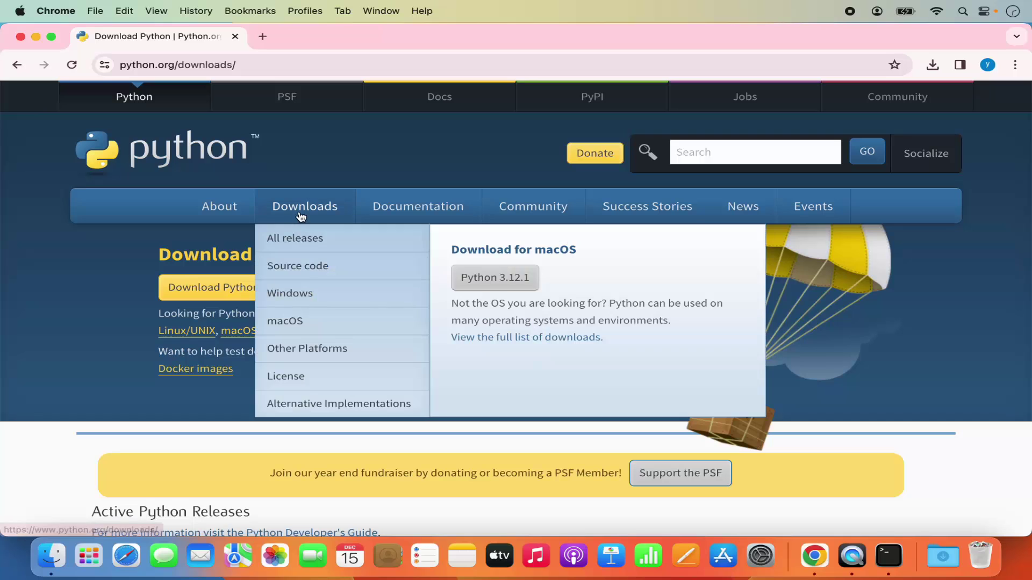
{"action": "left_click", "coordinate": [303, 214]}
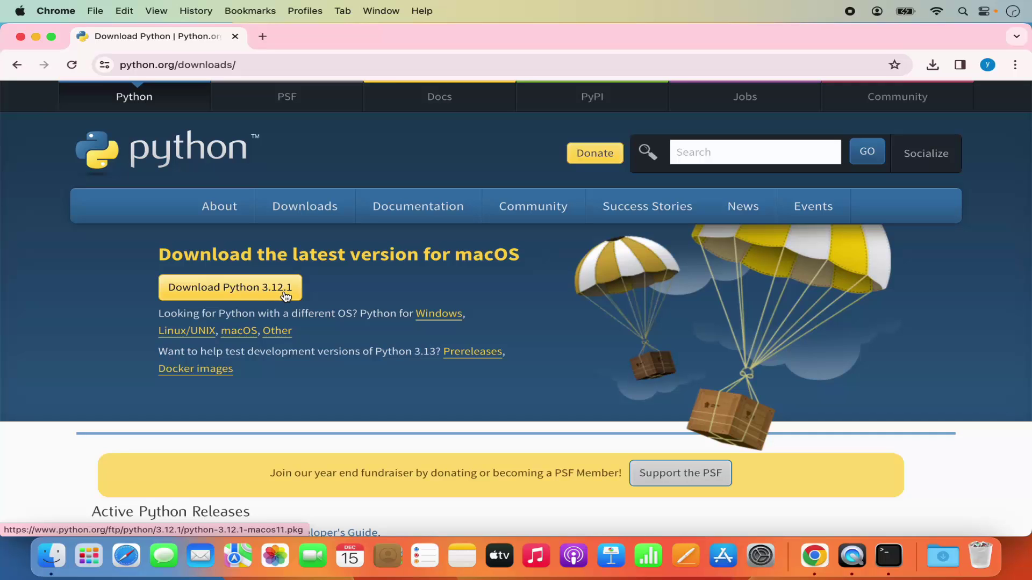
{"action": "left_click", "coordinate": [257, 291]}
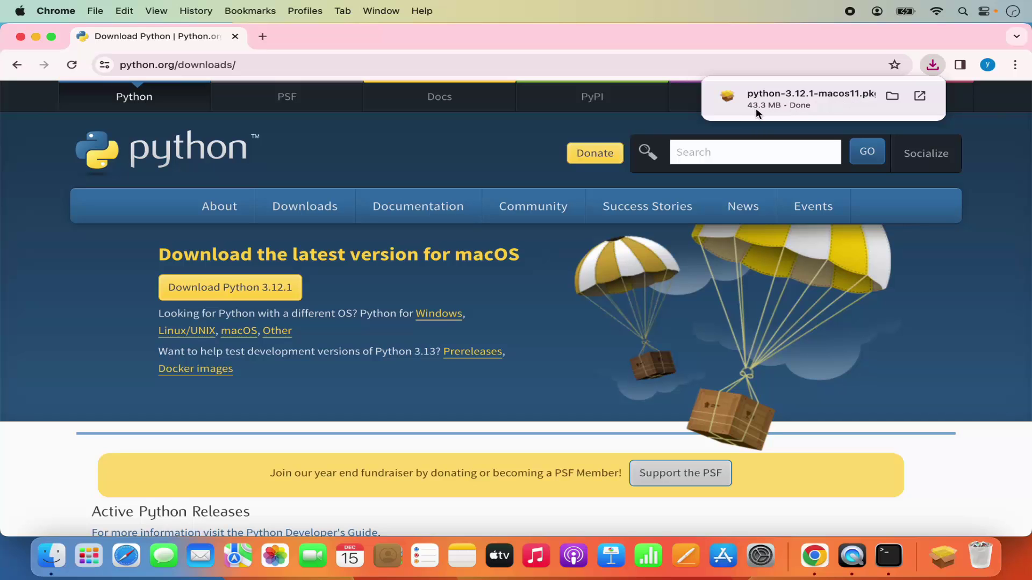
Launch the downloaded python-3.12.1-macos11.pkg, minimise the browser window and proceed past the installer's introduction.
{"action": "left_click", "coordinate": [793, 101]}
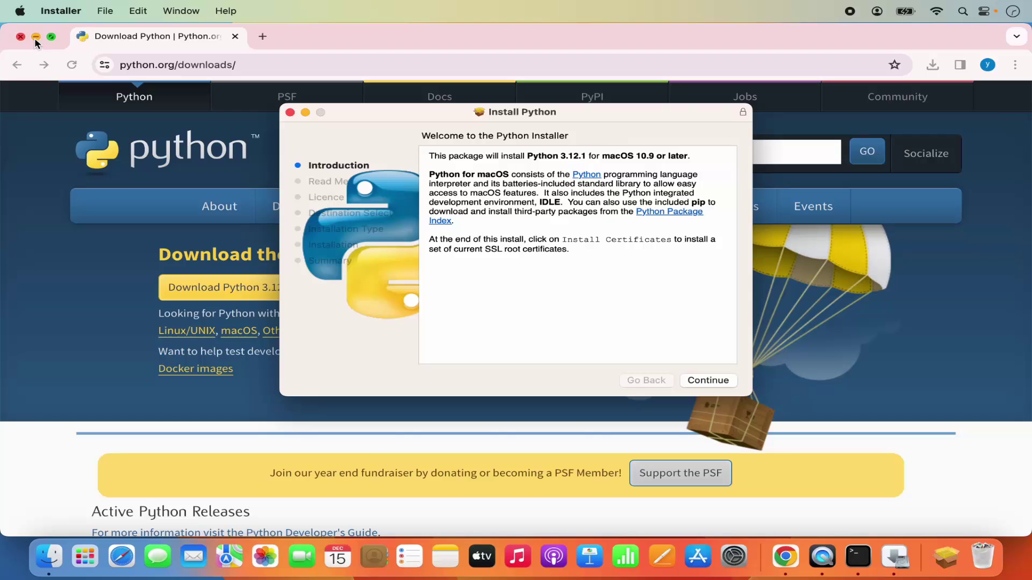
{"action": "left_click", "coordinate": [35, 37]}
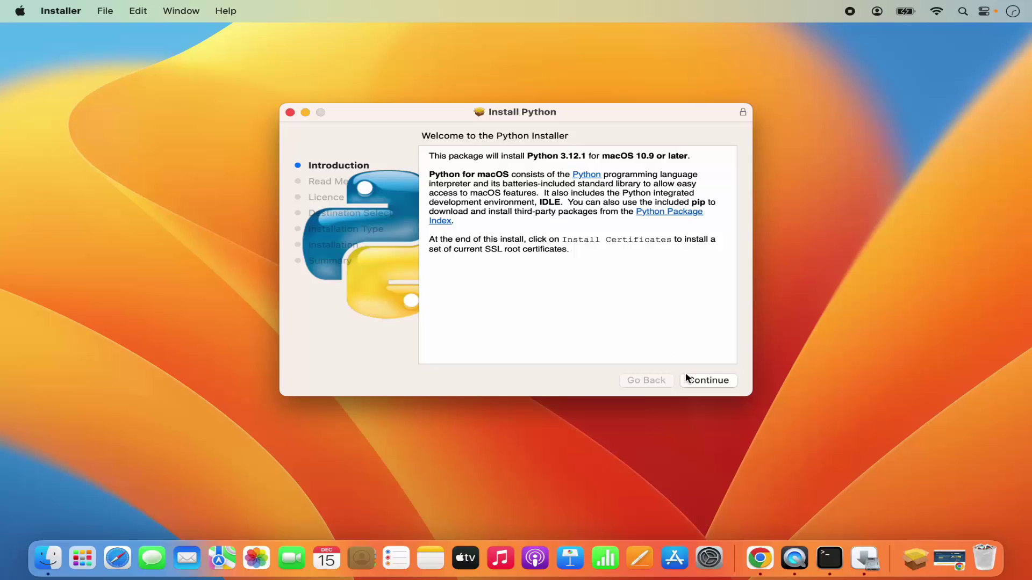
{"action": "left_click", "coordinate": [698, 385]}
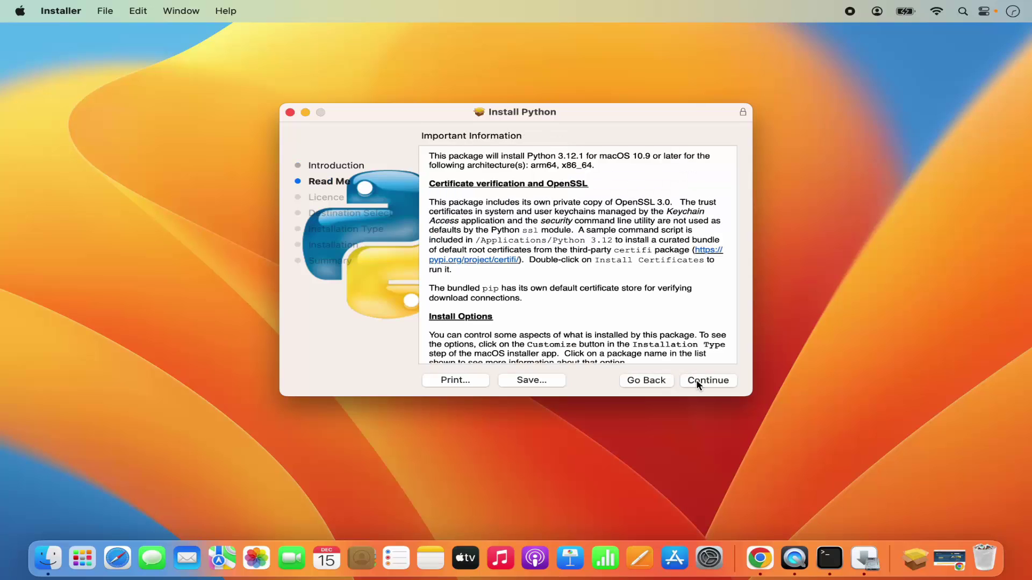
Read through the installer's Important Information and proceed to the software licence agreement.
{"action": "scroll", "coordinate": [574, 286], "scroll_direction": "down", "scroll_amount": 10}
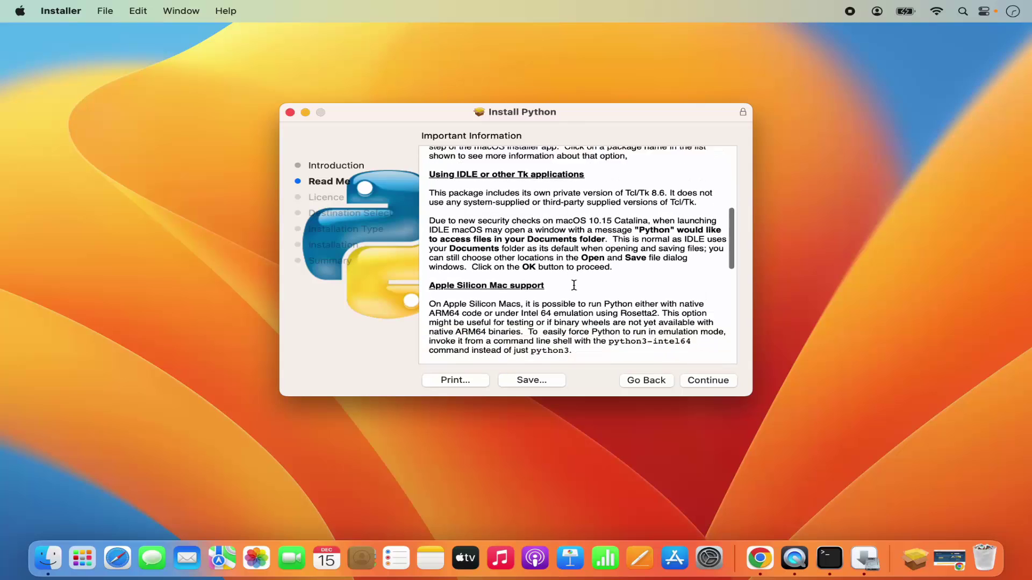
{"action": "scroll", "coordinate": [574, 285], "scroll_direction": "down", "scroll_amount": 3}
{"action": "scroll", "coordinate": [574, 285], "scroll_direction": "up", "scroll_amount": 8}
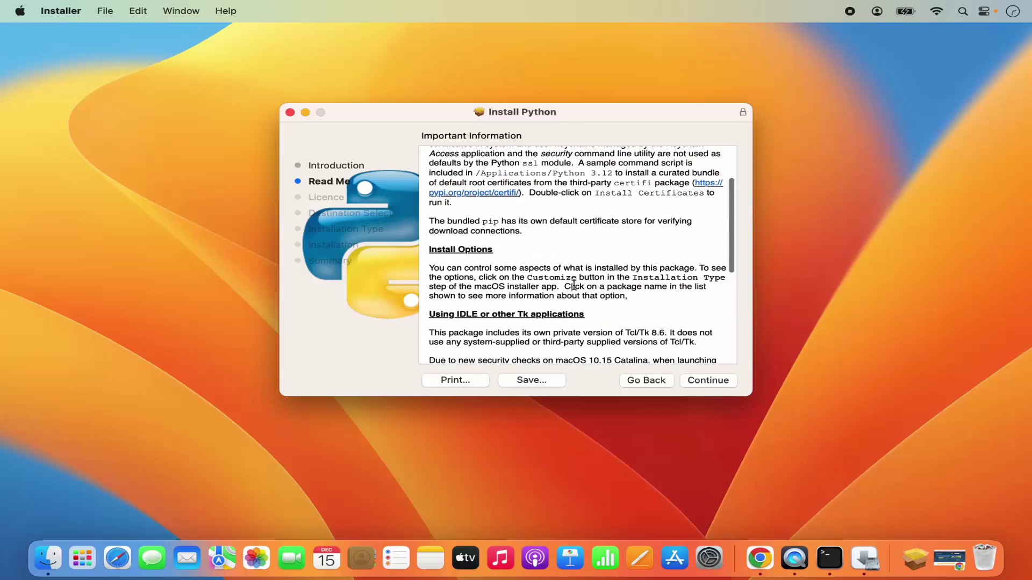
{"action": "scroll", "coordinate": [574, 285], "scroll_direction": "up", "scroll_amount": 2}
{"action": "scroll", "coordinate": [575, 285], "scroll_direction": "down", "scroll_amount": 10}
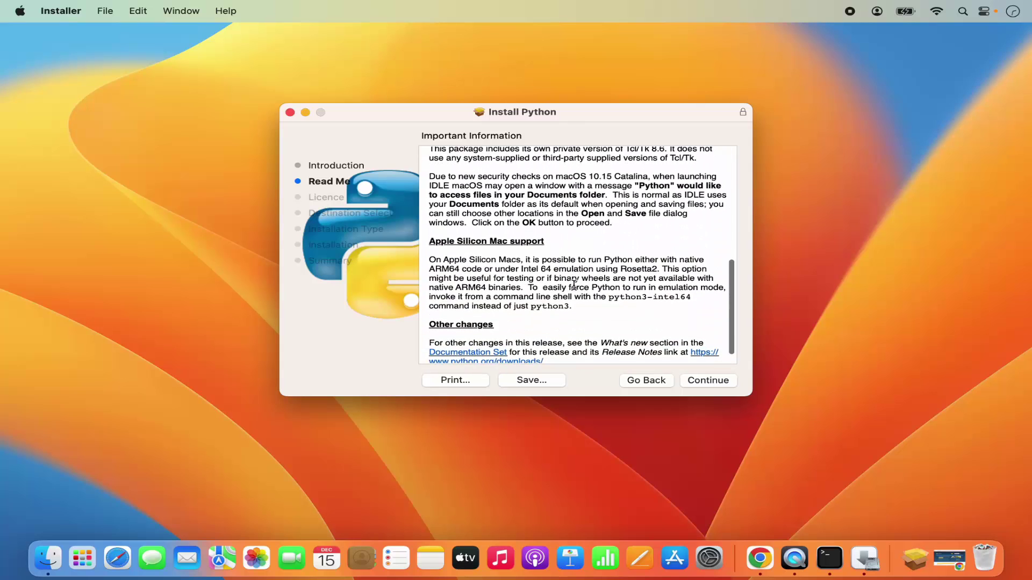
{"action": "scroll", "coordinate": [574, 285], "scroll_direction": "down", "scroll_amount": 2}
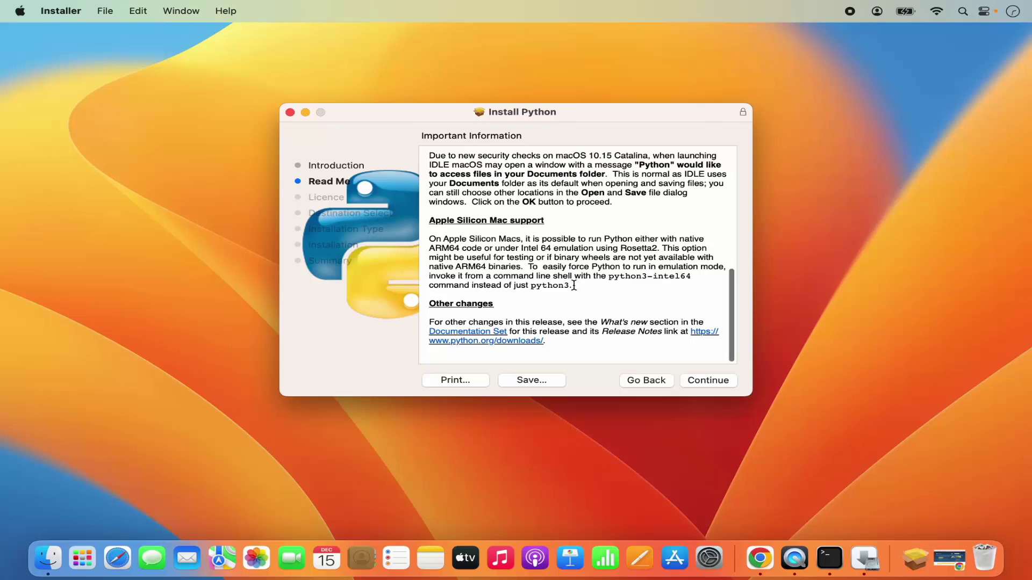
{"action": "left_click", "coordinate": [704, 380]}
{"action": "left_click", "coordinate": [646, 380]}
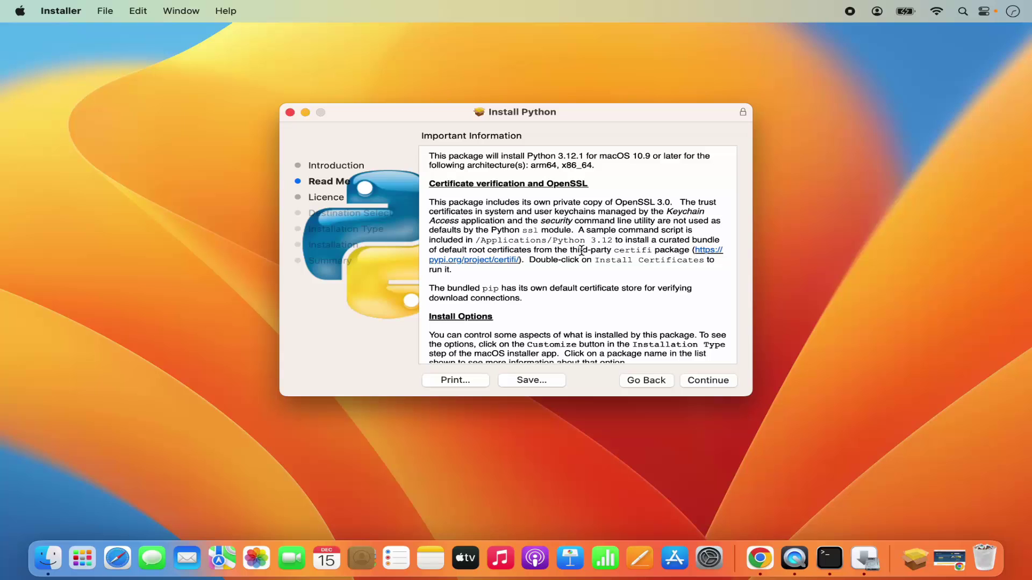
{"action": "scroll", "coordinate": [582, 251], "scroll_direction": "down", "scroll_amount": 10}
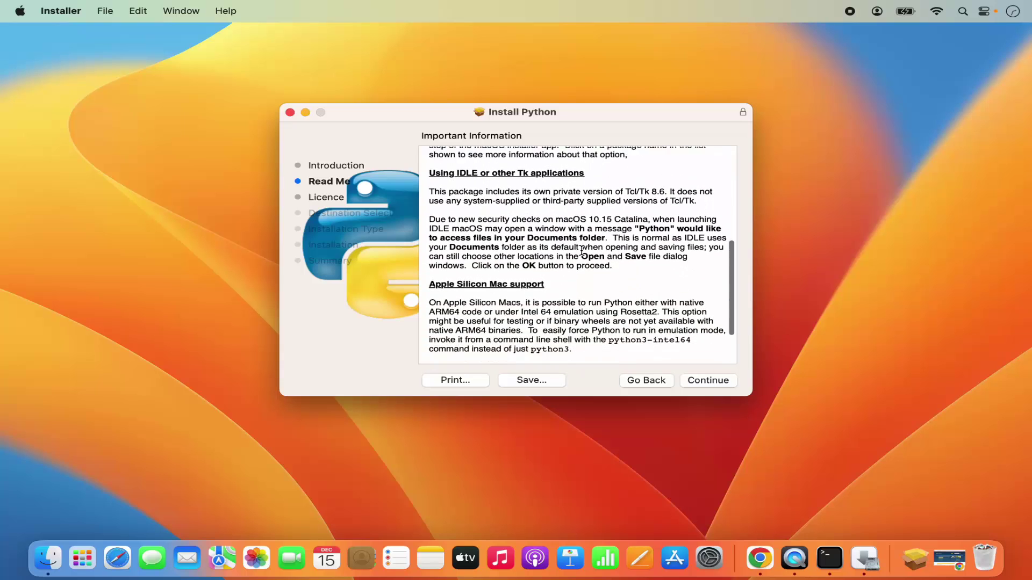
{"action": "scroll", "coordinate": [581, 251], "scroll_direction": "down", "scroll_amount": 2}
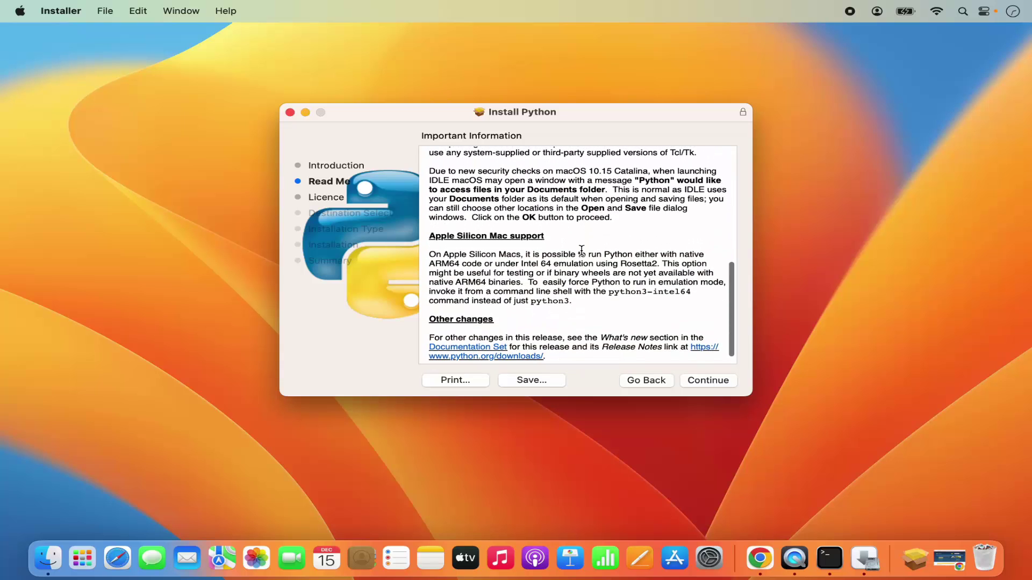
{"action": "left_click", "coordinate": [704, 383]}
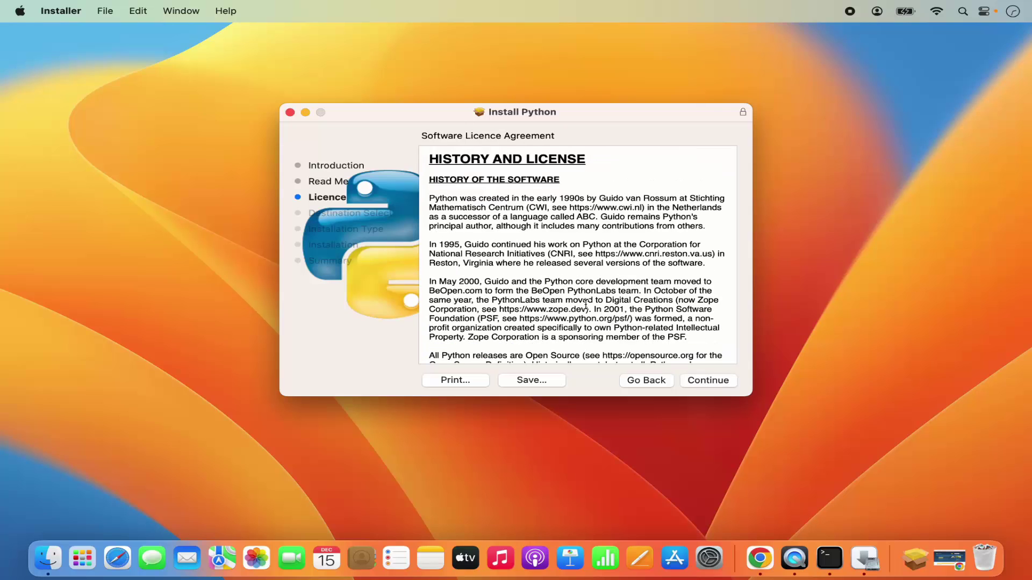
Skim the Python software licence agreement to its end and agree to its terms.
{"action": "scroll", "coordinate": [562, 289], "scroll_direction": "down", "scroll_amount": 10}
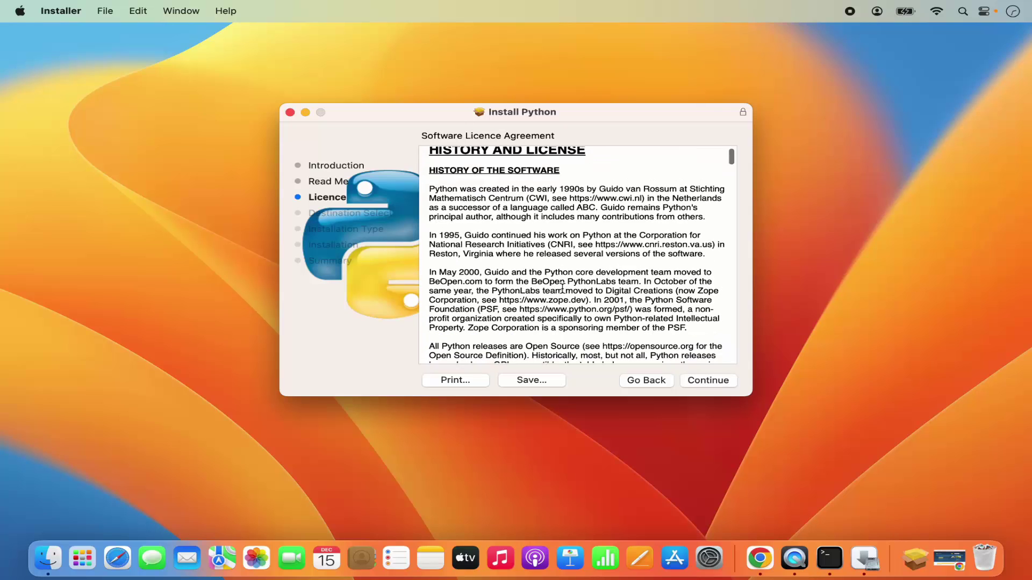
{"action": "scroll", "coordinate": [562, 289], "scroll_direction": "down", "scroll_amount": 15}
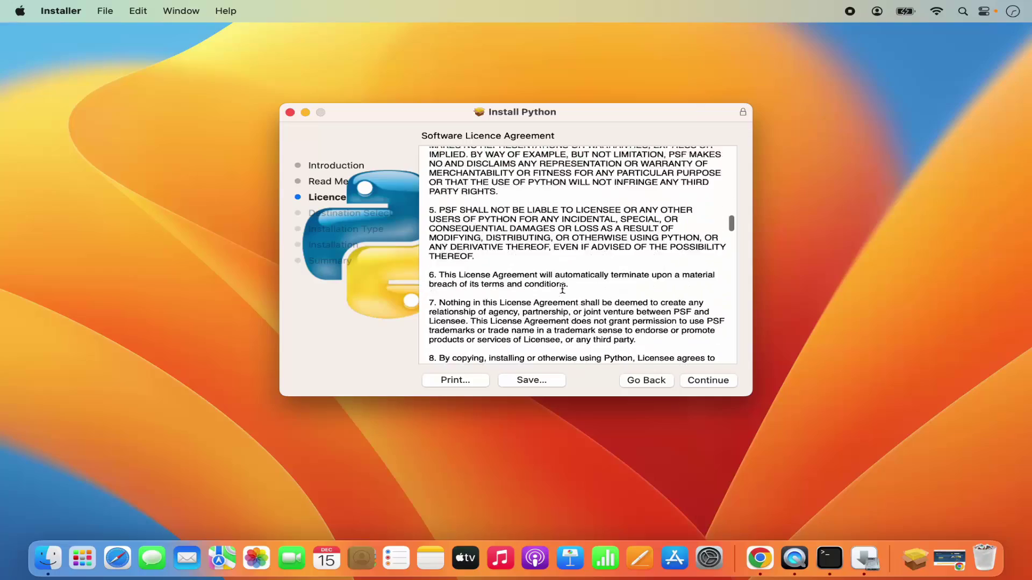
{"action": "scroll", "coordinate": [562, 289], "scroll_direction": "down", "scroll_amount": 4}
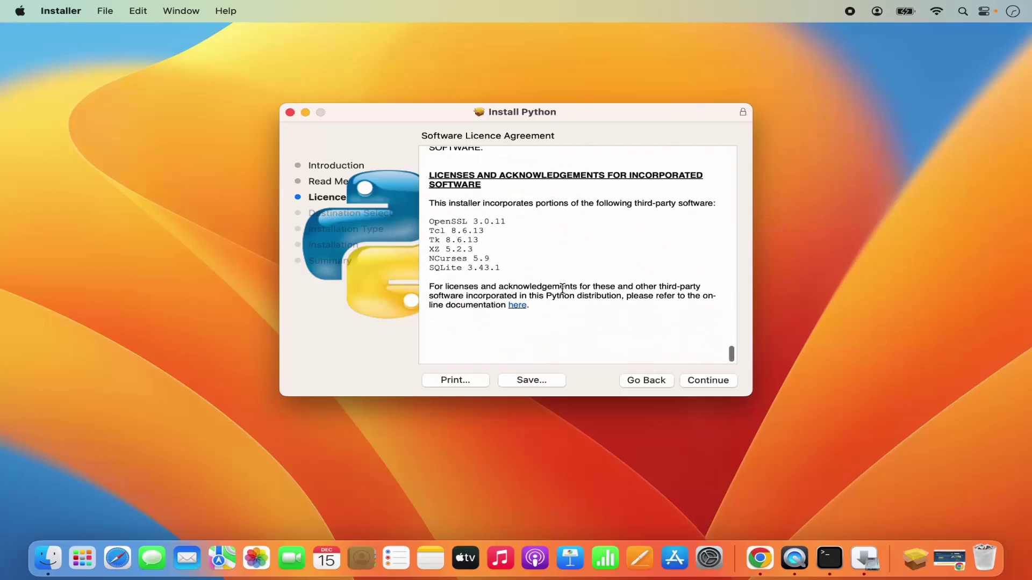
{"action": "left_click", "coordinate": [695, 383]}
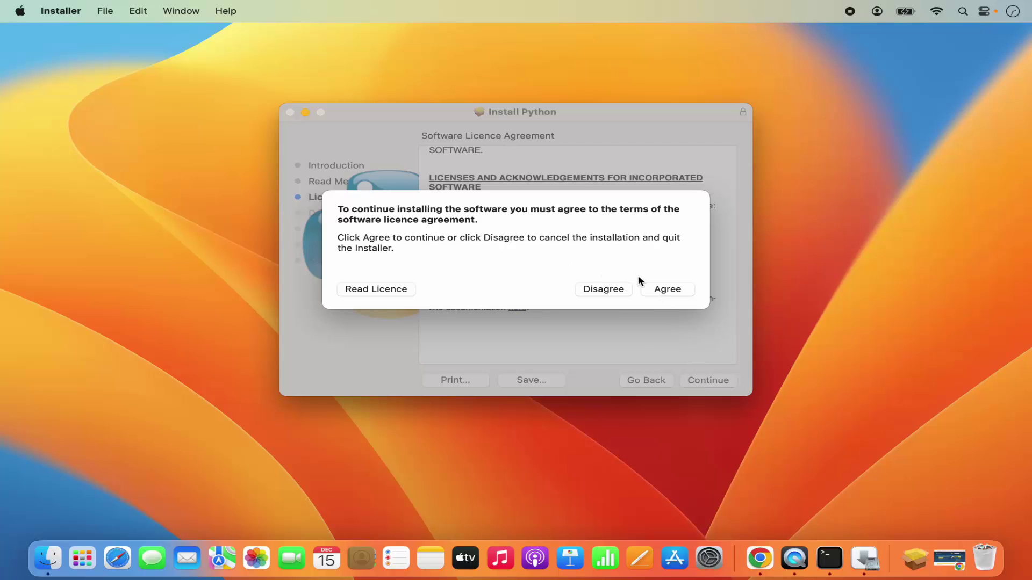
{"action": "left_click", "coordinate": [660, 293]}
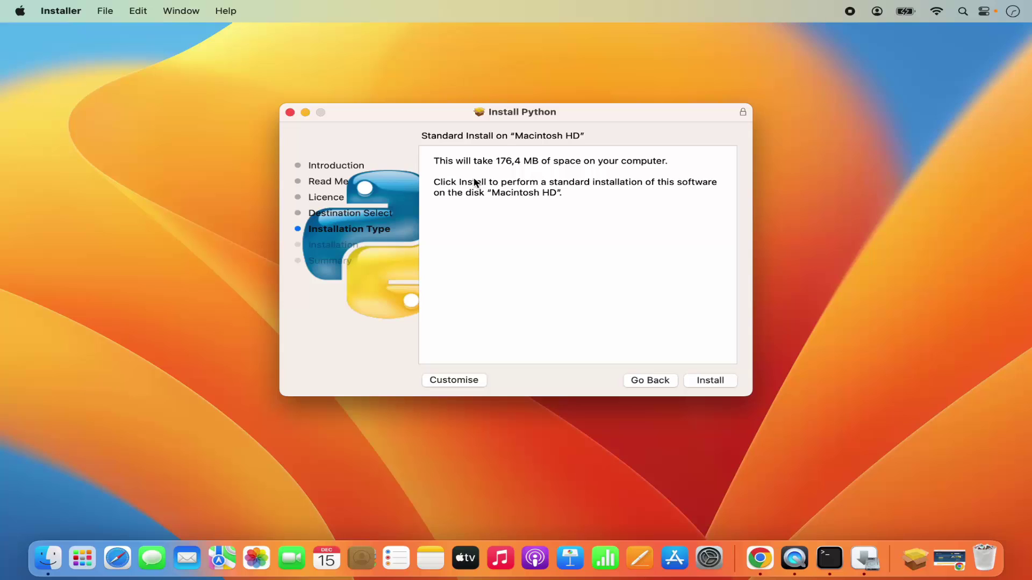
Start the standard installation on Macintosh HD, authorise it with the account password and allow access to the Downloads folder.
{"action": "left_click", "coordinate": [698, 382]}
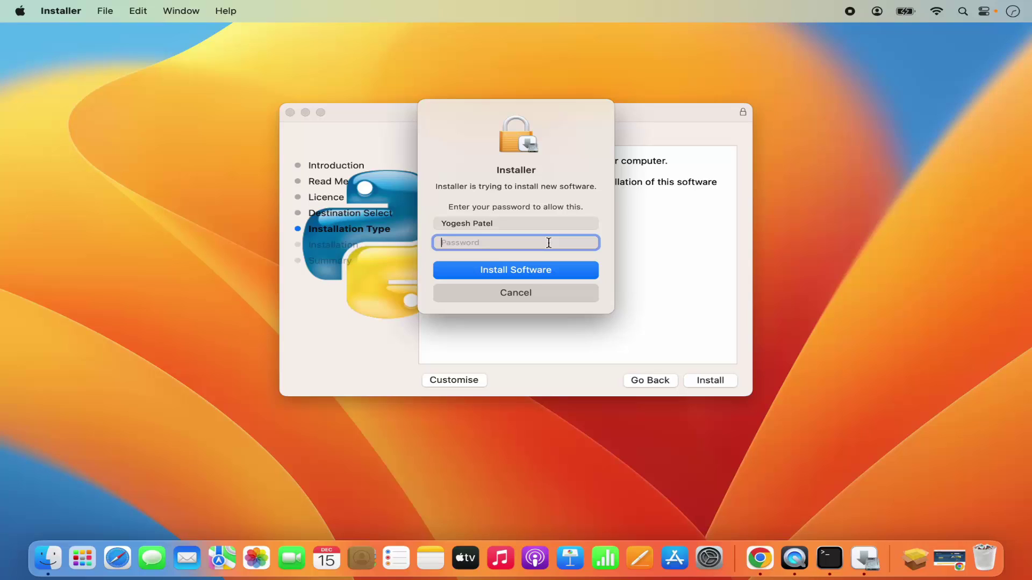
{"action": "type", "text": "••••••"}
{"action": "left_click", "coordinate": [533, 273]}
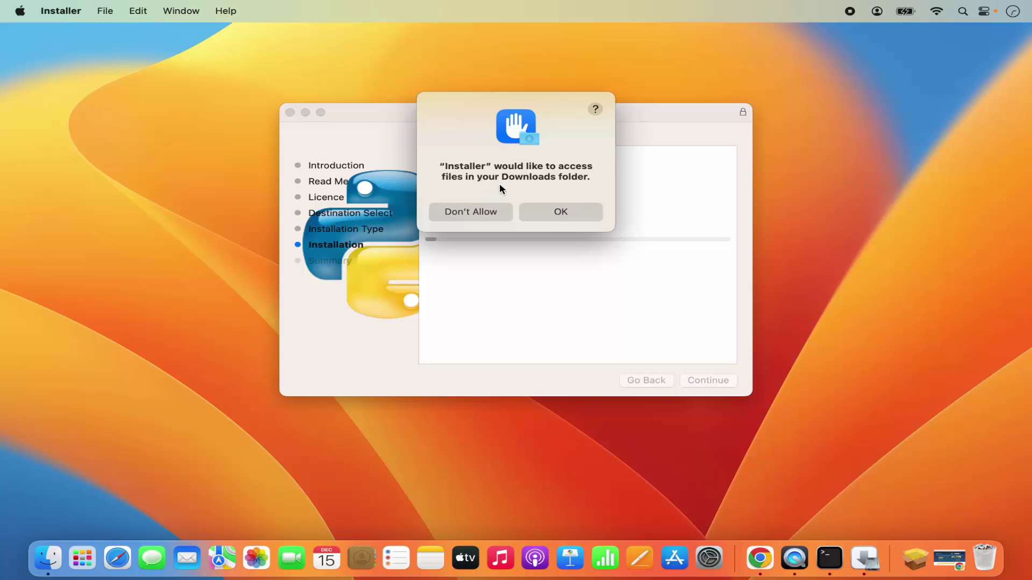
{"action": "left_click", "coordinate": [573, 214]}
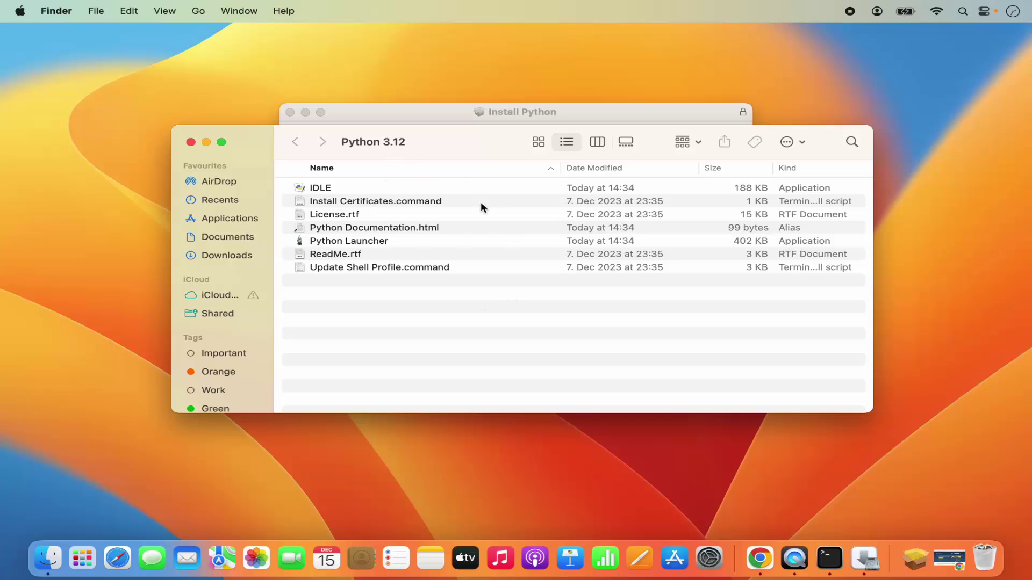
Check for IDLE and Python Launcher in the Python 3.12 folder and in Launchpad.
{"action": "left_click", "coordinate": [322, 191]}
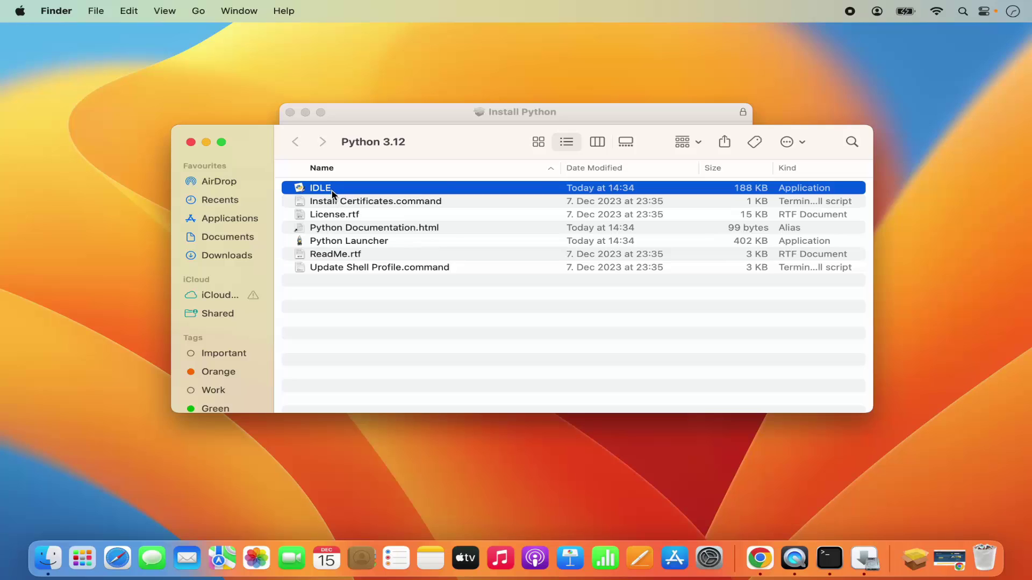
{"action": "left_click", "coordinate": [352, 244]}
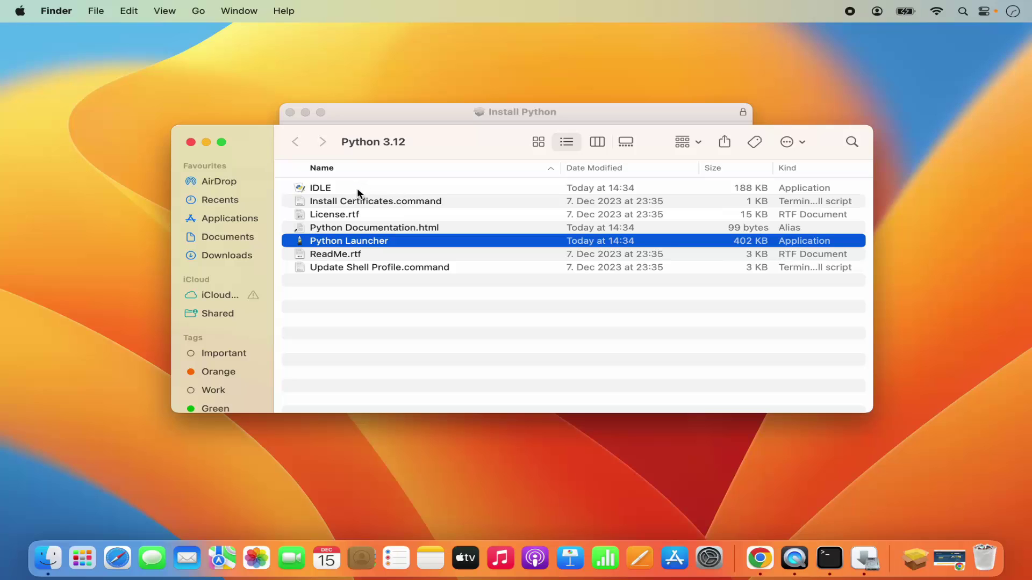
{"action": "left_click", "coordinate": [82, 562]}
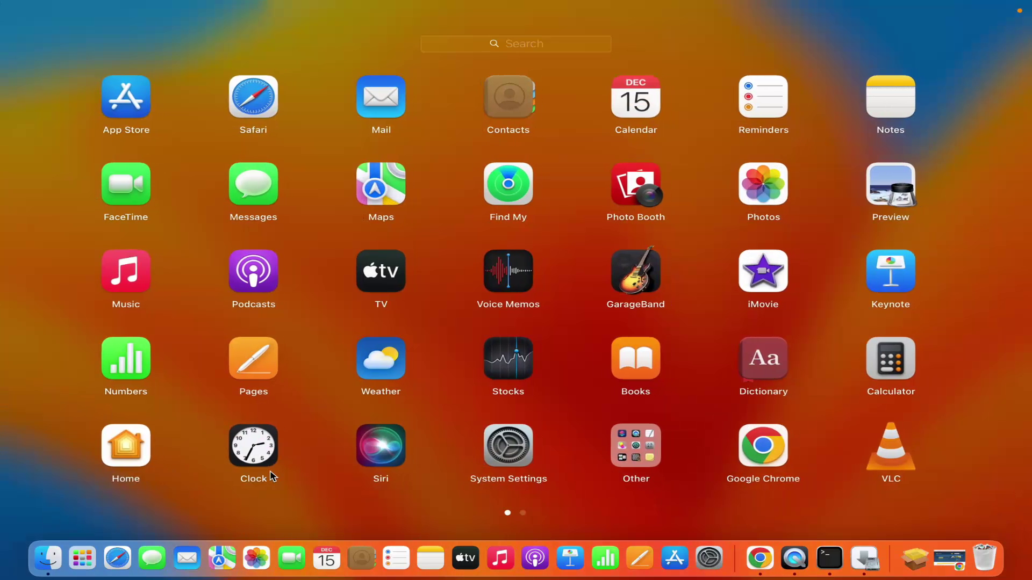
{"action": "scroll", "coordinate": [269, 477], "scroll_direction": "right", "scroll_amount": 3}
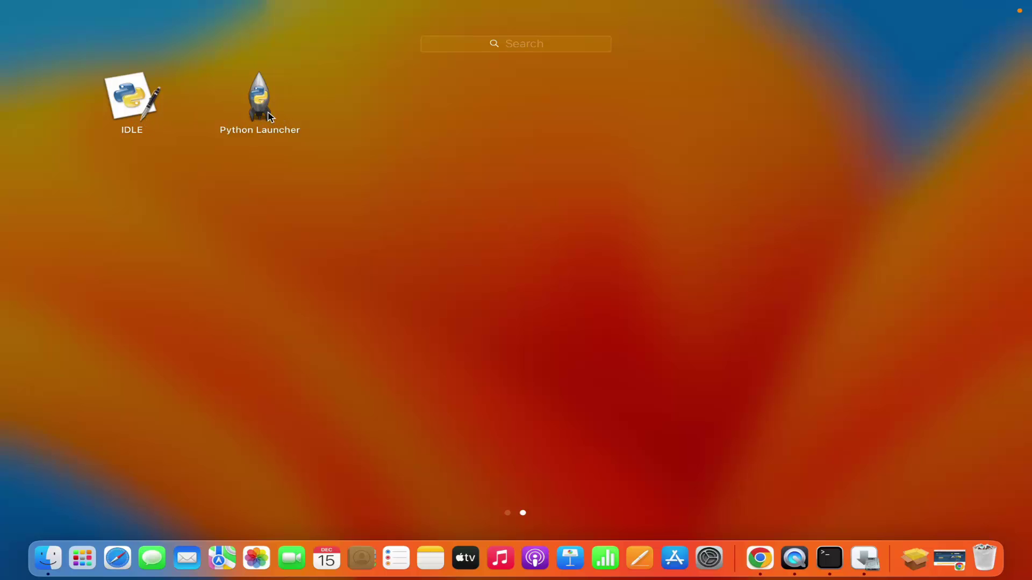
{"action": "left_click", "coordinate": [356, 269]}
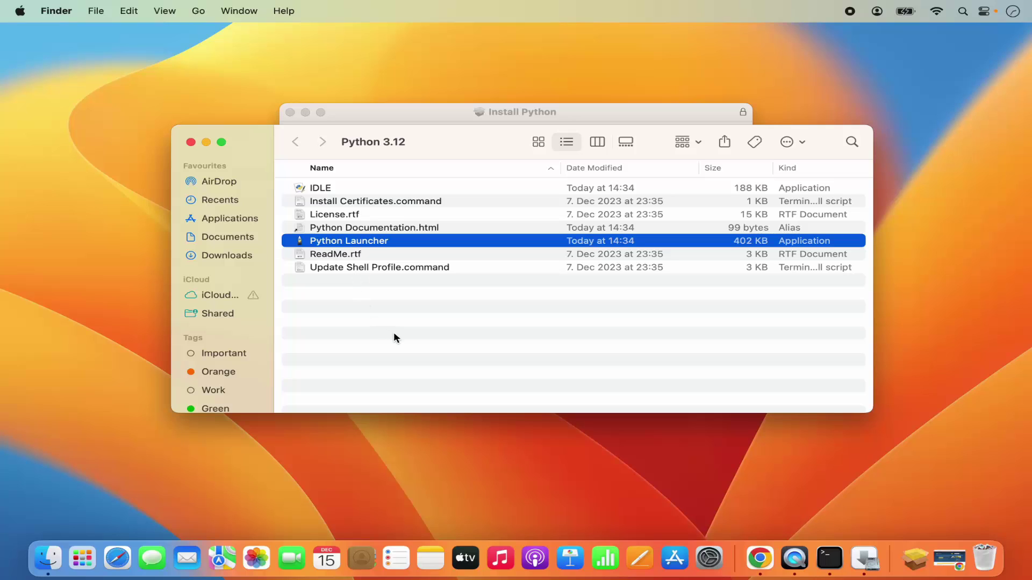
Close the Python 3.12 folder window and the finished installer, moving the installer package to the Bin.
{"action": "left_click", "coordinate": [191, 143]}
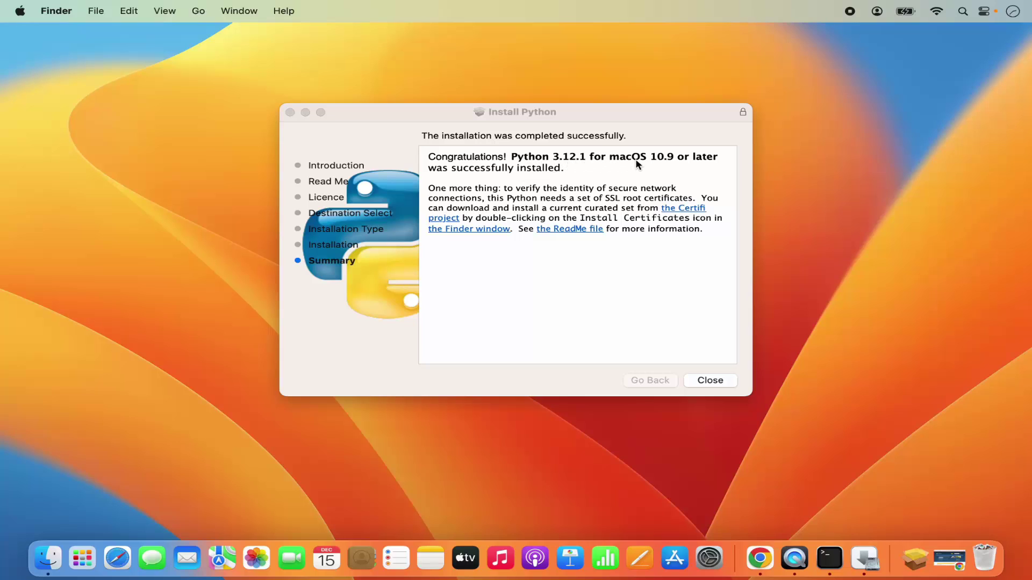
{"action": "left_click", "coordinate": [608, 289]}
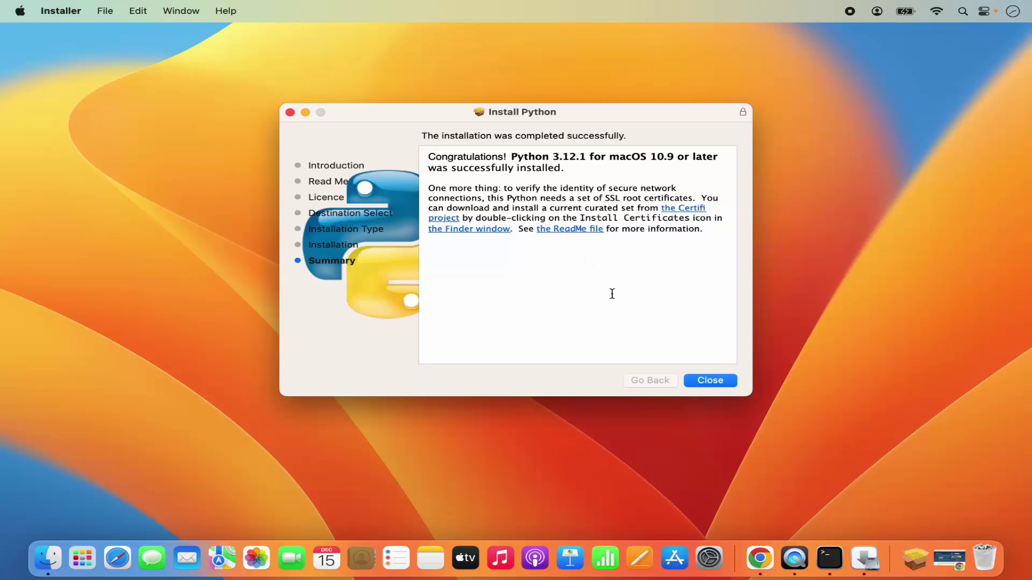
{"action": "left_click", "coordinate": [697, 381]}
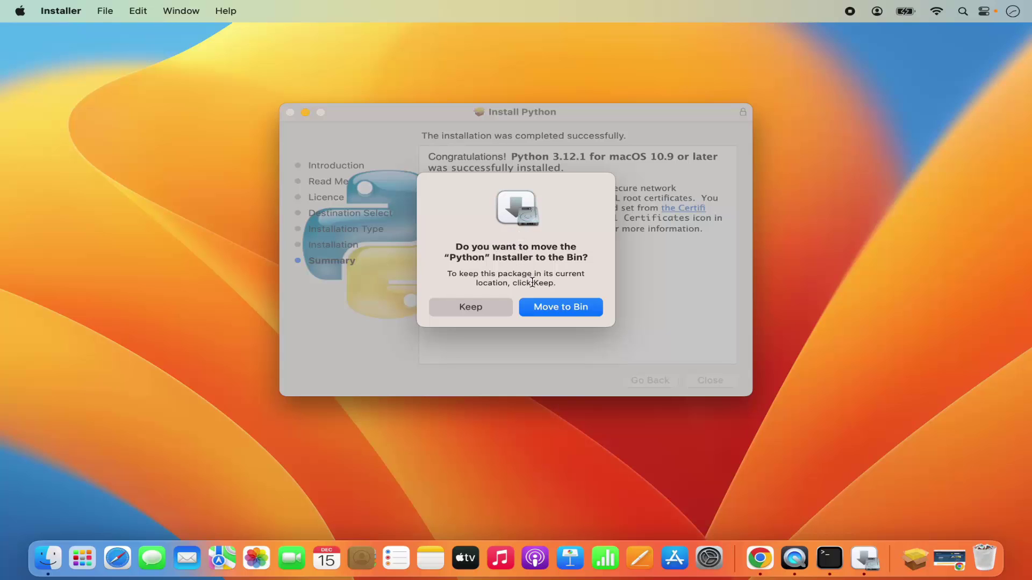
{"action": "left_click", "coordinate": [549, 307]}
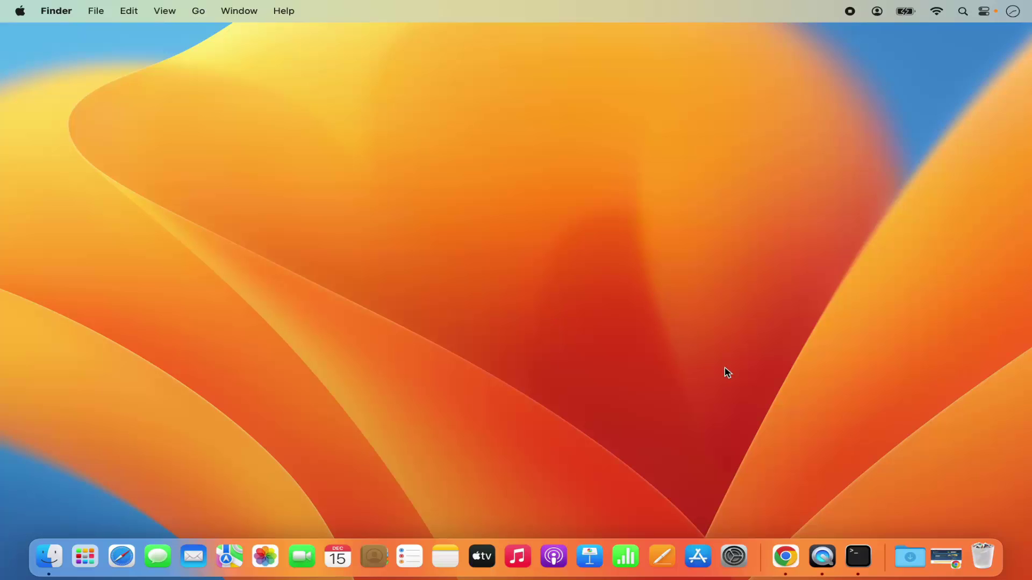
Quit the Terminal app that is still running in the Dock.
{"action": "right_click", "coordinate": [855, 562]}
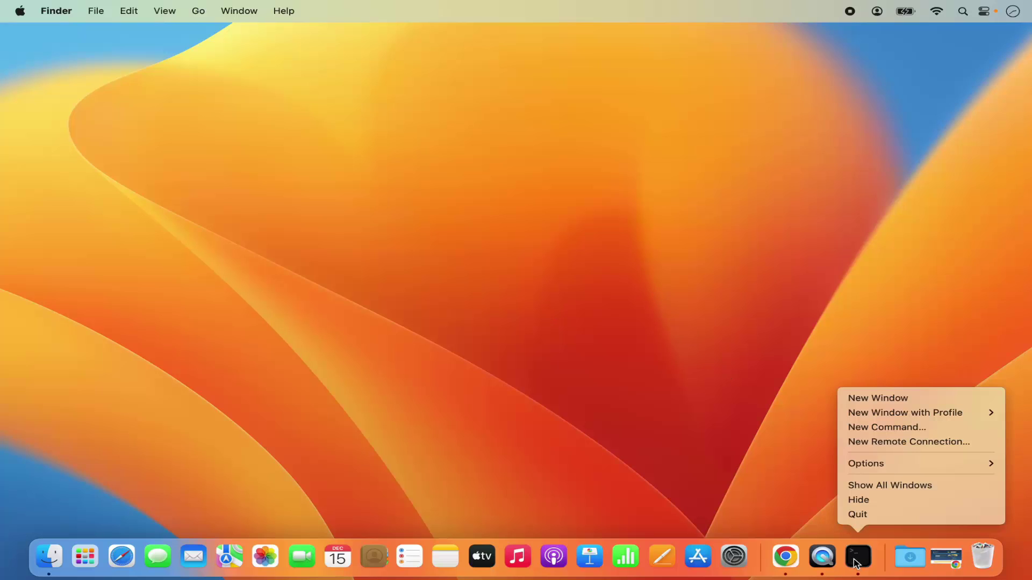
{"action": "left_click", "coordinate": [854, 514]}
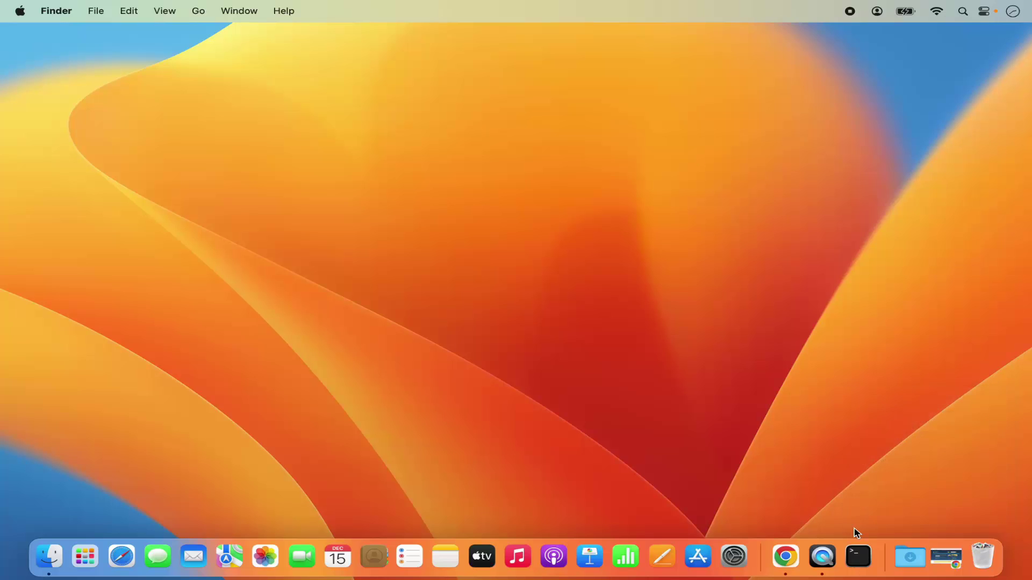
Open a full-size Terminal window and check the installed Python version with python3 --version.
{"action": "left_click", "coordinate": [963, 11]}
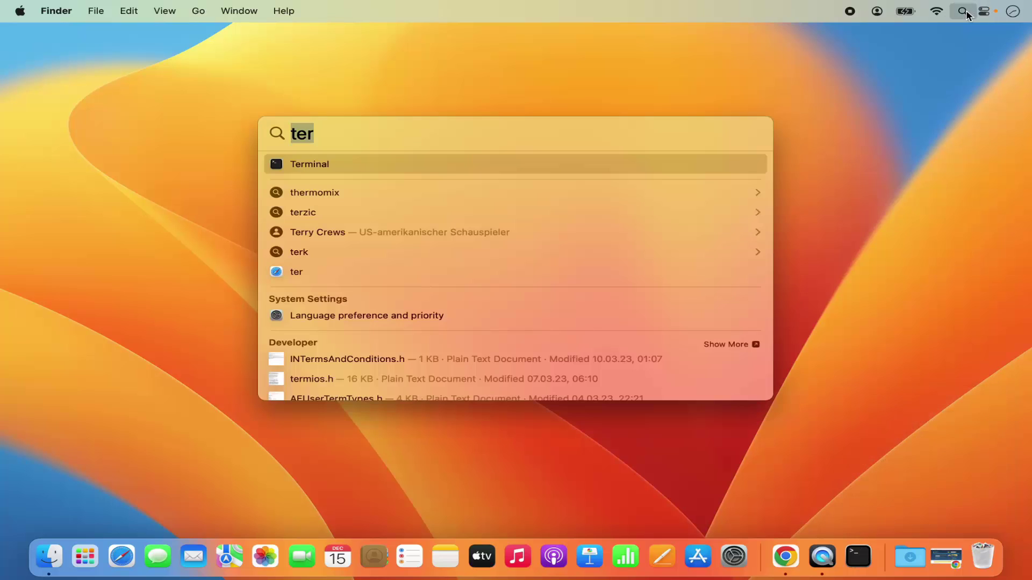
{"action": "left_click", "coordinate": [334, 163]}
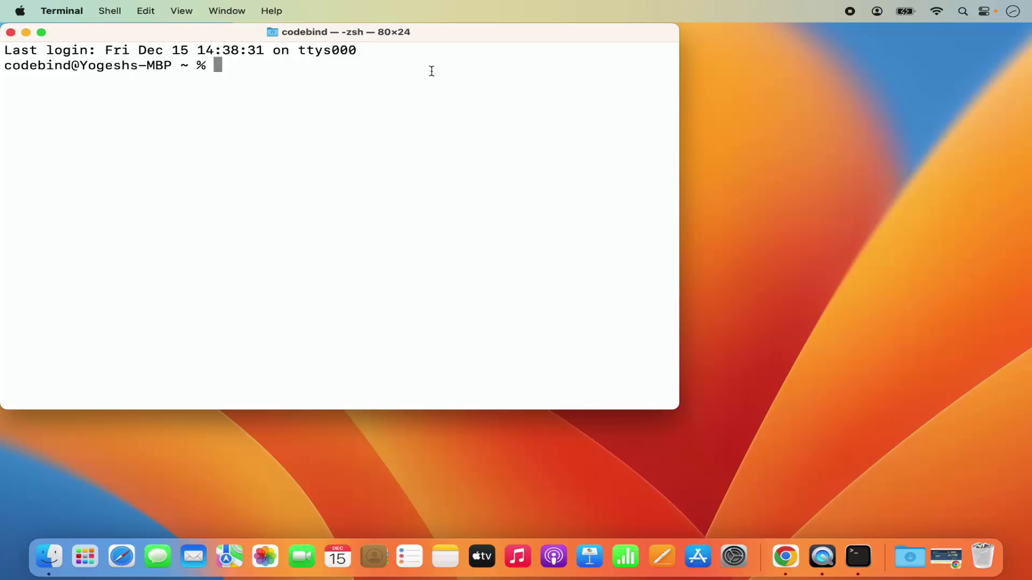
{"action": "double_click", "coordinate": [430, 31]}
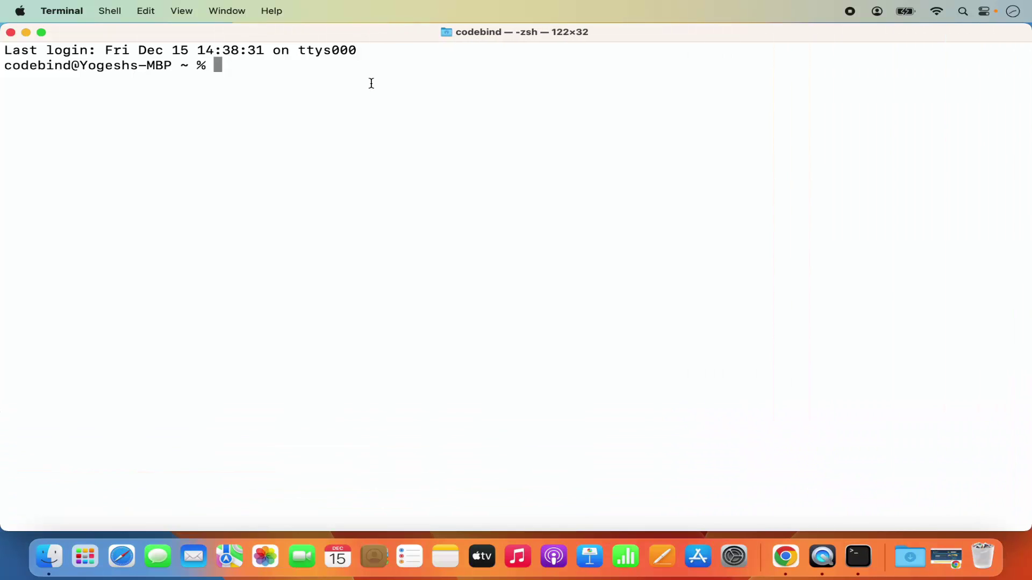
{"action": "type", "text": "python3 "}
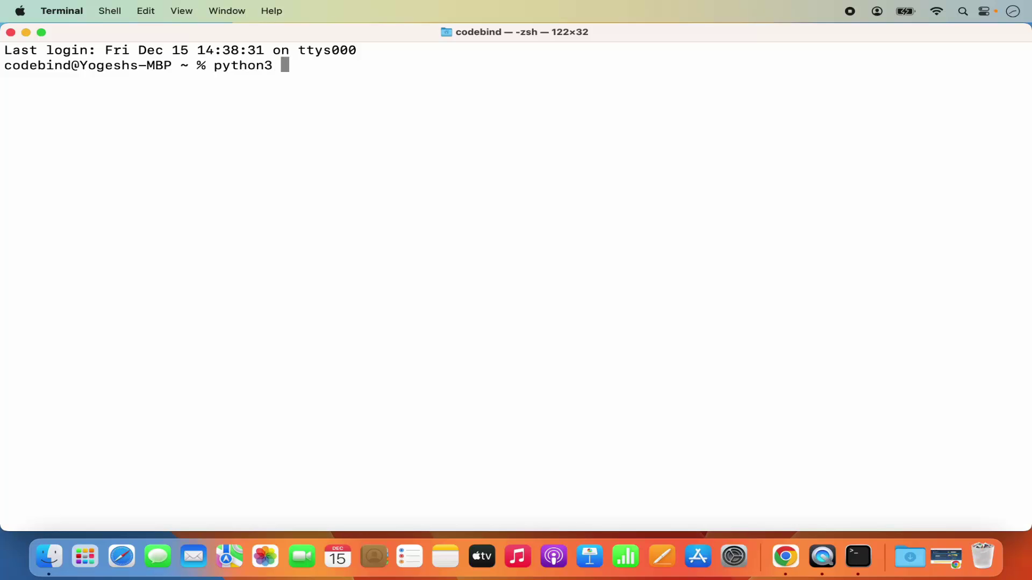
{"action": "type", "text": "--version"}
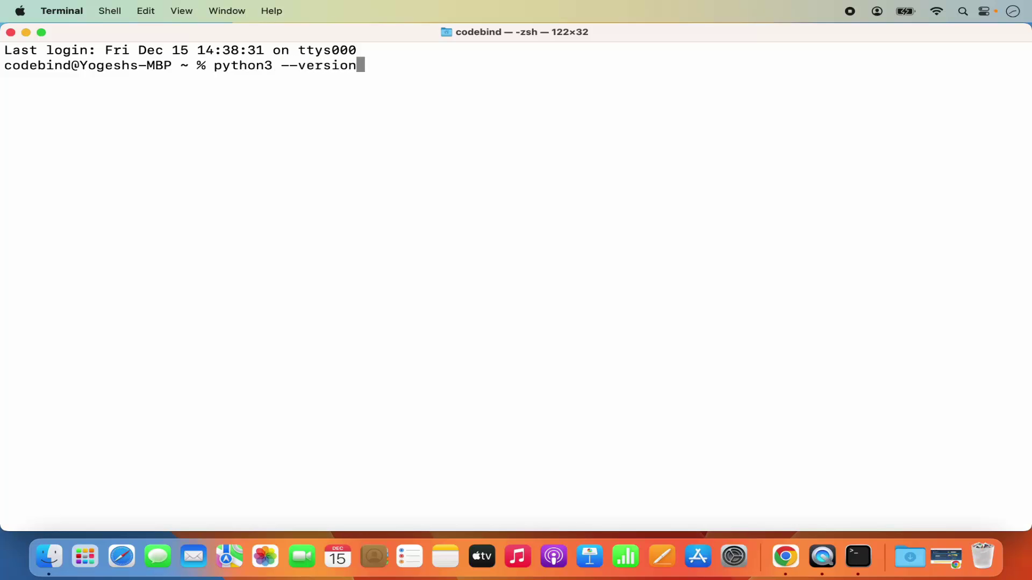
{"action": "key", "text": "Return"}
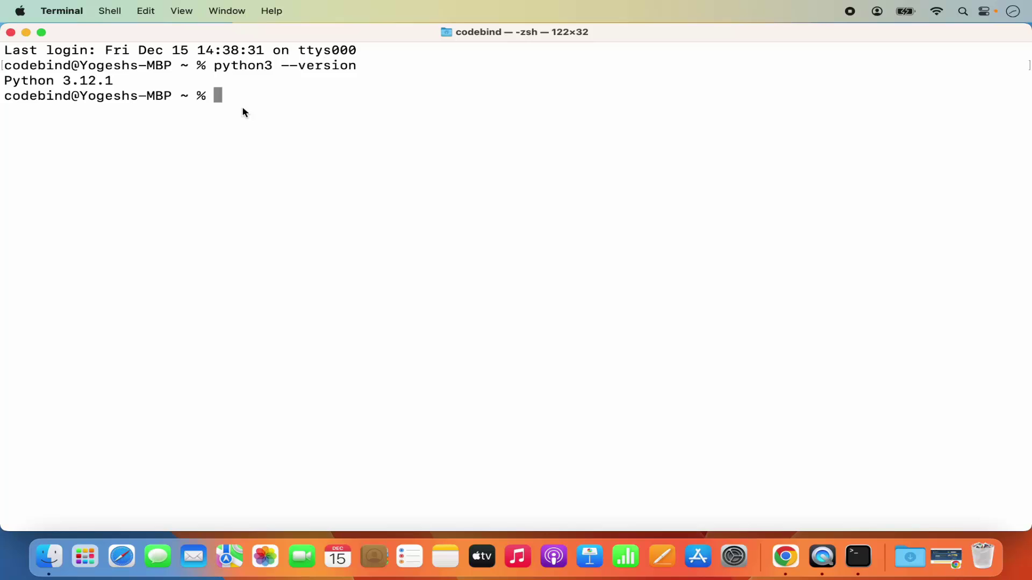
Start the interactive python3 interpreter in Terminal and evaluate 2+5.
{"action": "type", "text": "python3"}
{"action": "key", "text": "Return"}
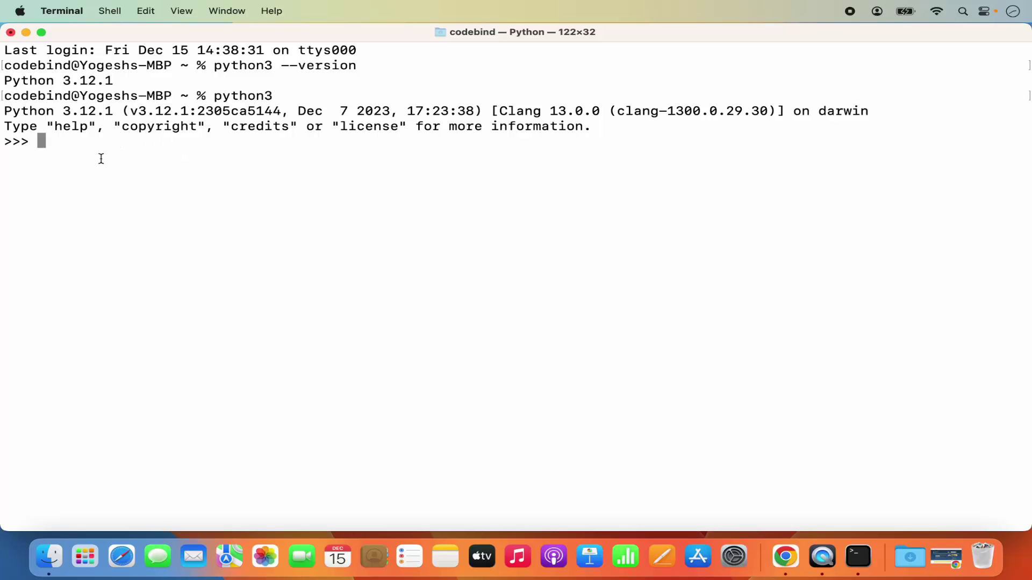
{"action": "type", "text": "2+5"}
{"action": "key", "text": "Return"}
Run print("Hello World") in the Python interpreter.
{"action": "type", "text": "prince"}
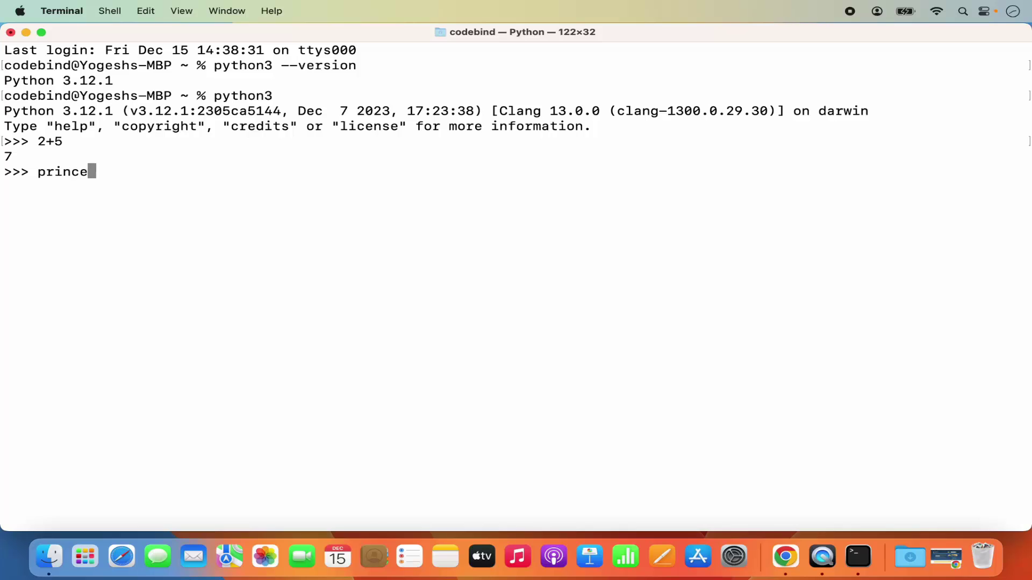
{"action": "key", "text": "BackSpace"}
{"action": "key", "text": "BackSpace"}
{"action": "type", "text": "t()"}
{"action": "key", "text": "Left"}
{"action": "type", "text": "\"\""}
{"action": "key", "text": "Left"}
{"action": "type", "text": "Hello World"}
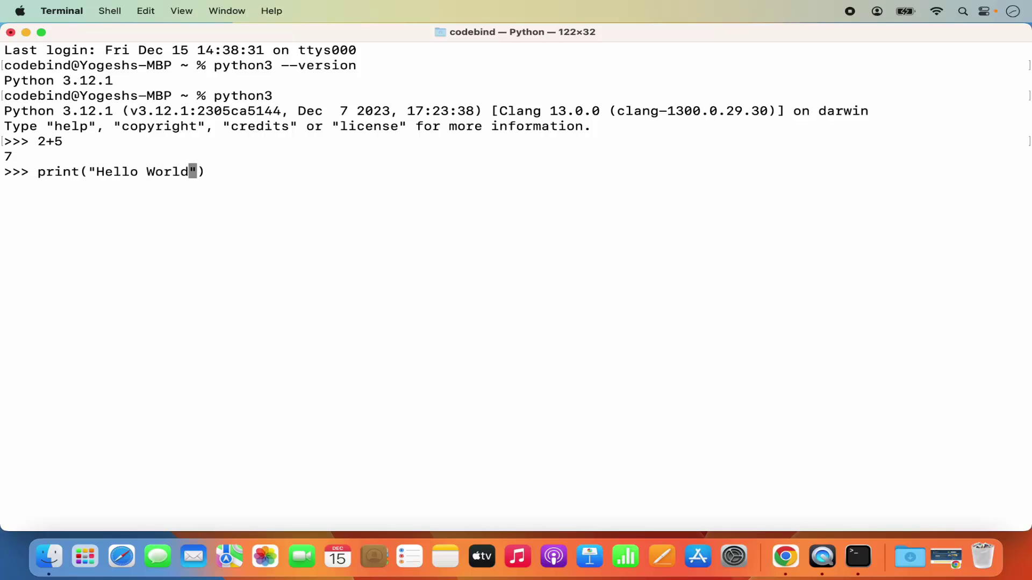
{"action": "key", "text": "Return"}
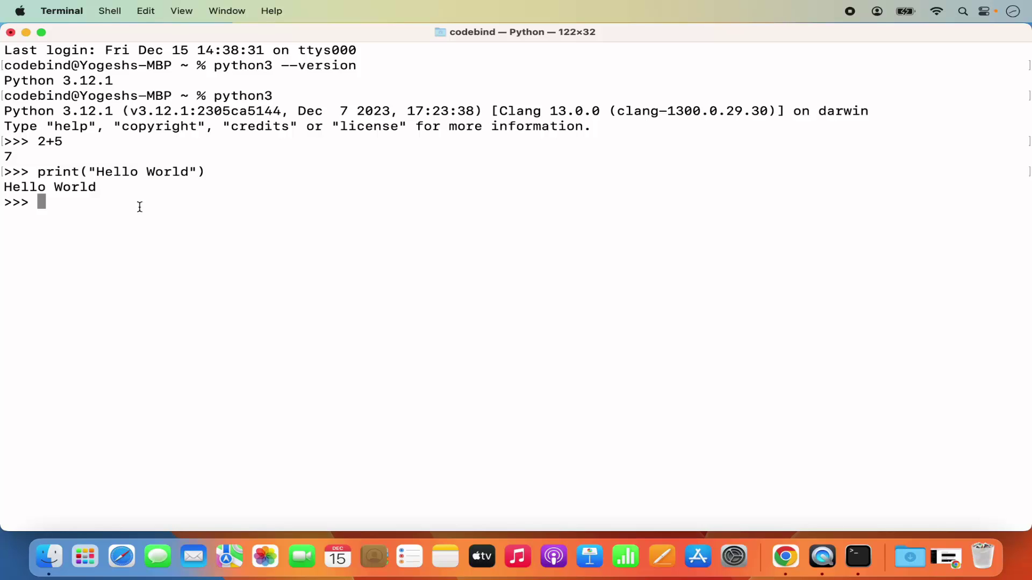
Exit the Python interpreter with quit() and close the Terminal window.
{"action": "type", "text": "quit()"}
{"action": "key", "text": "Return"}
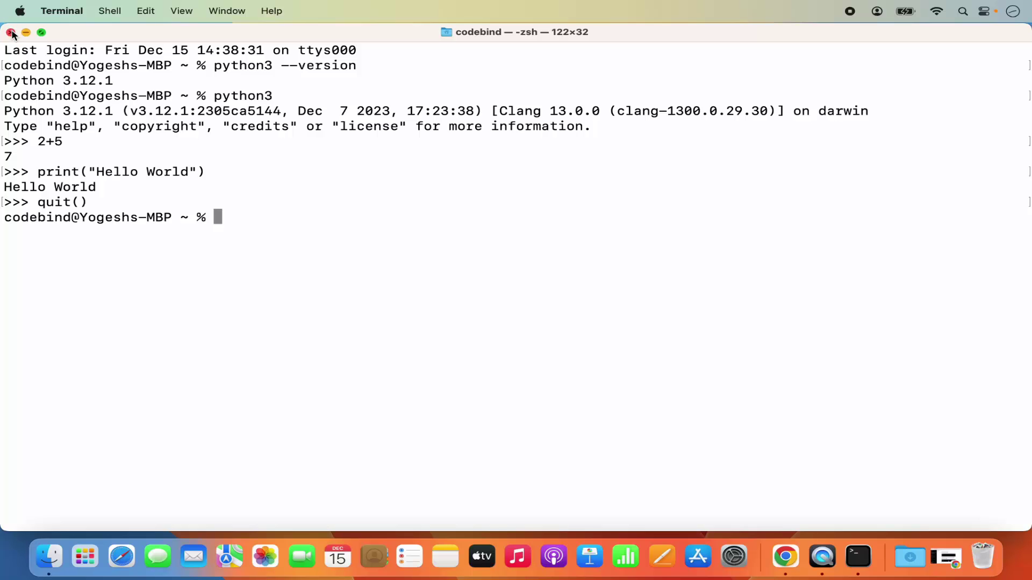
{"action": "left_click", "coordinate": [10, 32]}
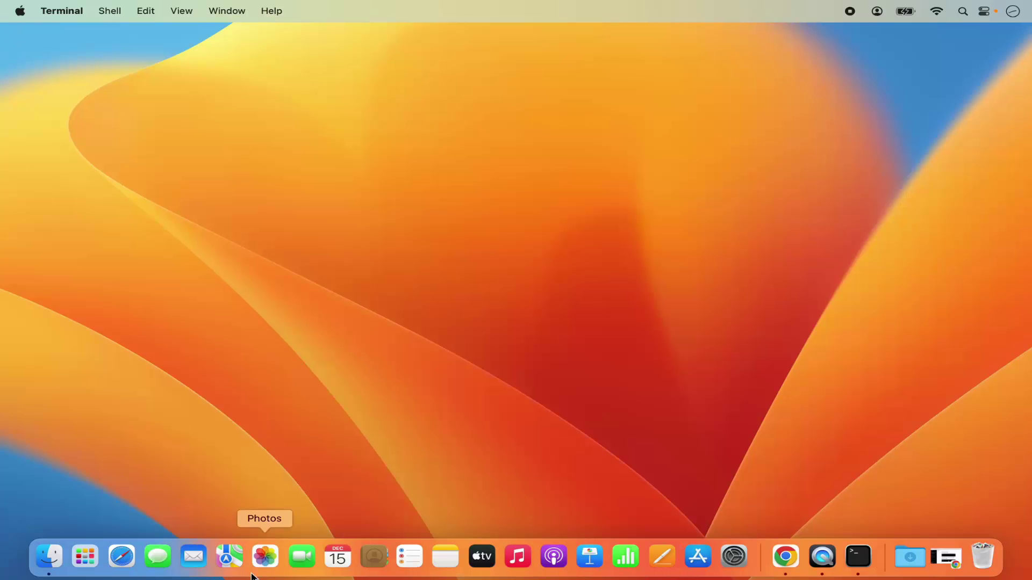
Launch Python Launcher from Launchpad, review its Python Script preferences and close the preferences window.
{"action": "left_click", "coordinate": [92, 565]}
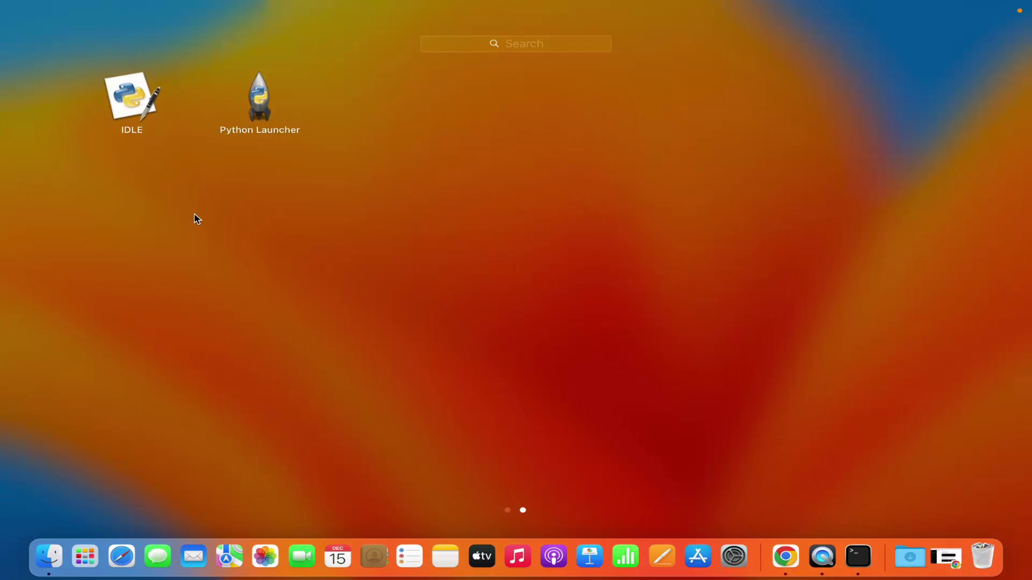
{"action": "left_click", "coordinate": [259, 96]}
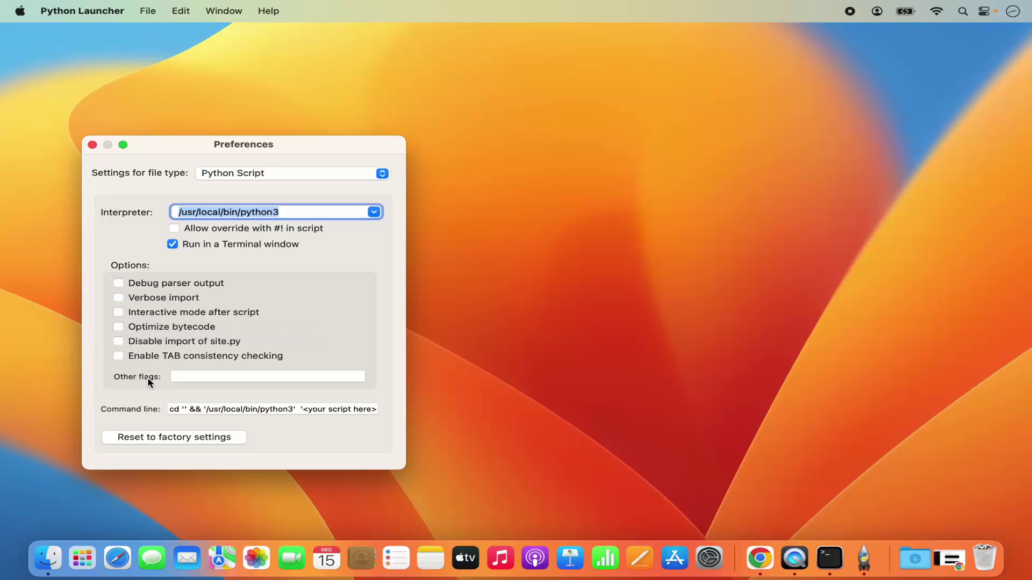
{"action": "left_click", "coordinate": [180, 375]}
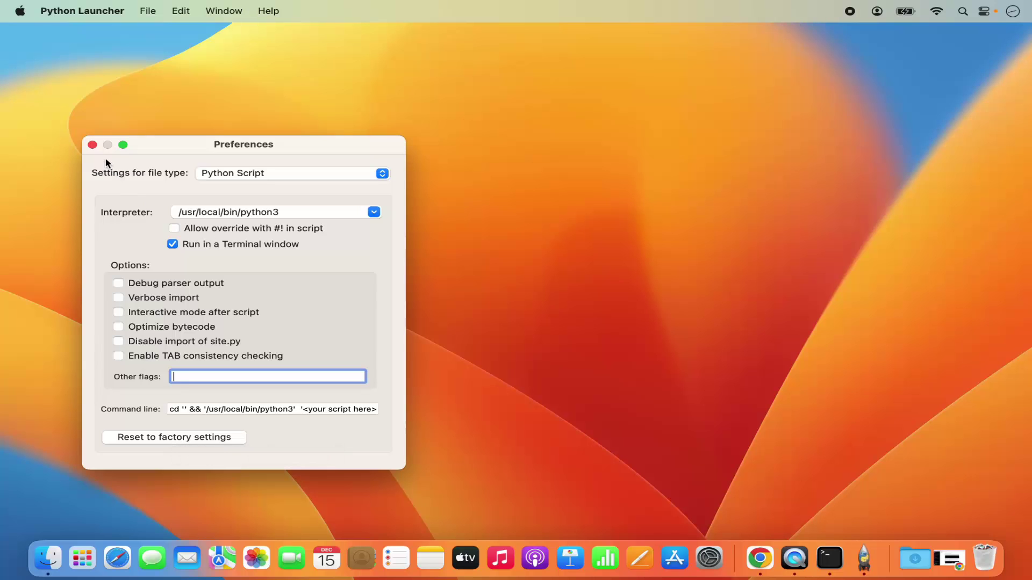
{"action": "left_click", "coordinate": [92, 145]}
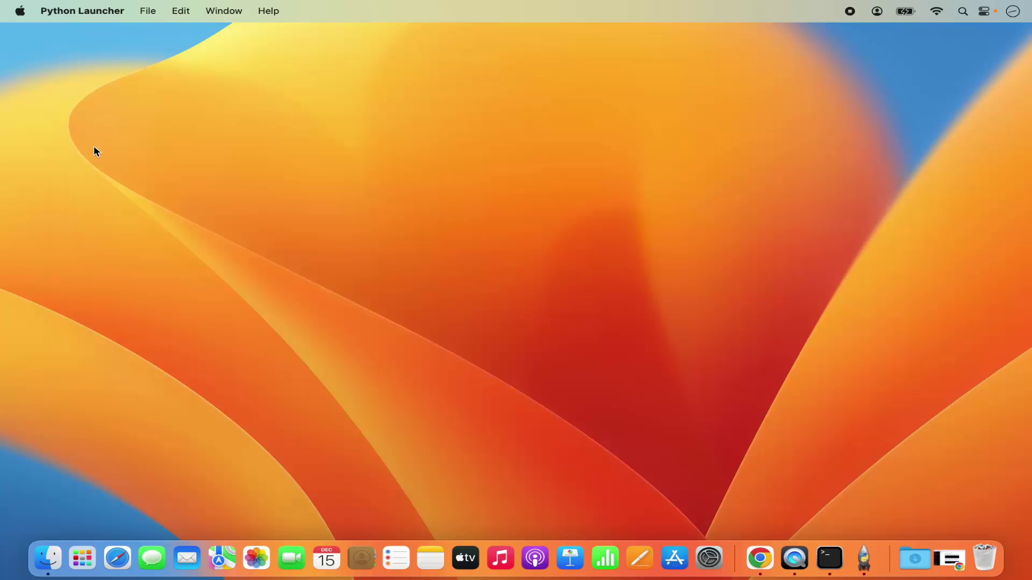
Launch IDLE from Launchpad, allow Python access to the Documents folder and enlarge the shell window to fill the screen.
{"action": "left_click", "coordinate": [82, 559]}
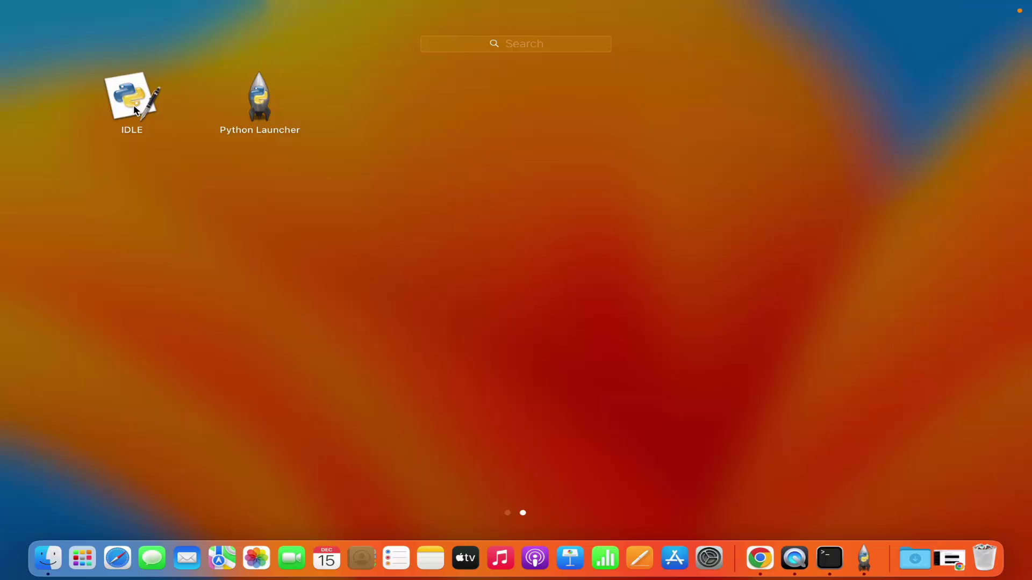
{"action": "left_click", "coordinate": [133, 108]}
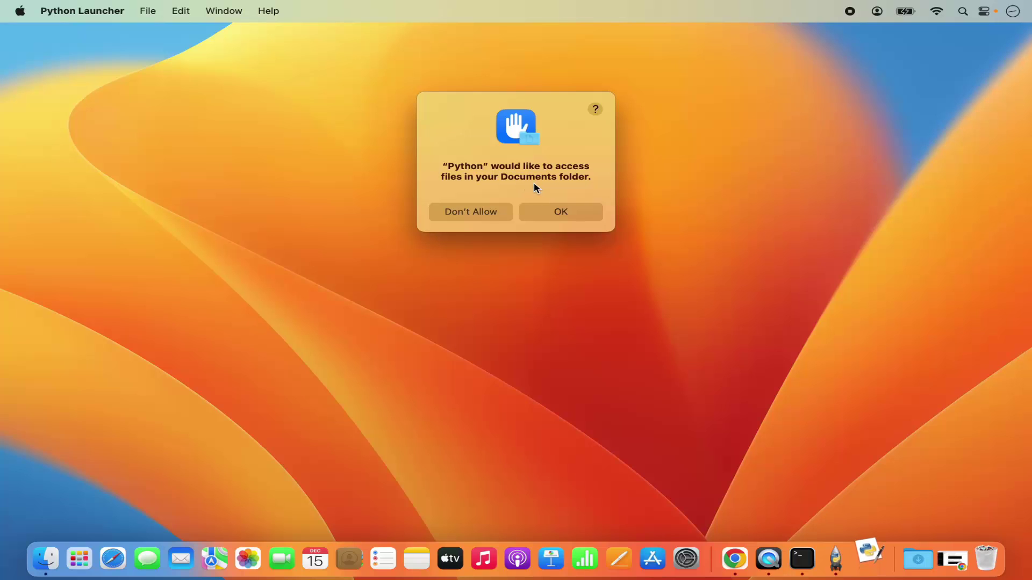
{"action": "left_click", "coordinate": [551, 217]}
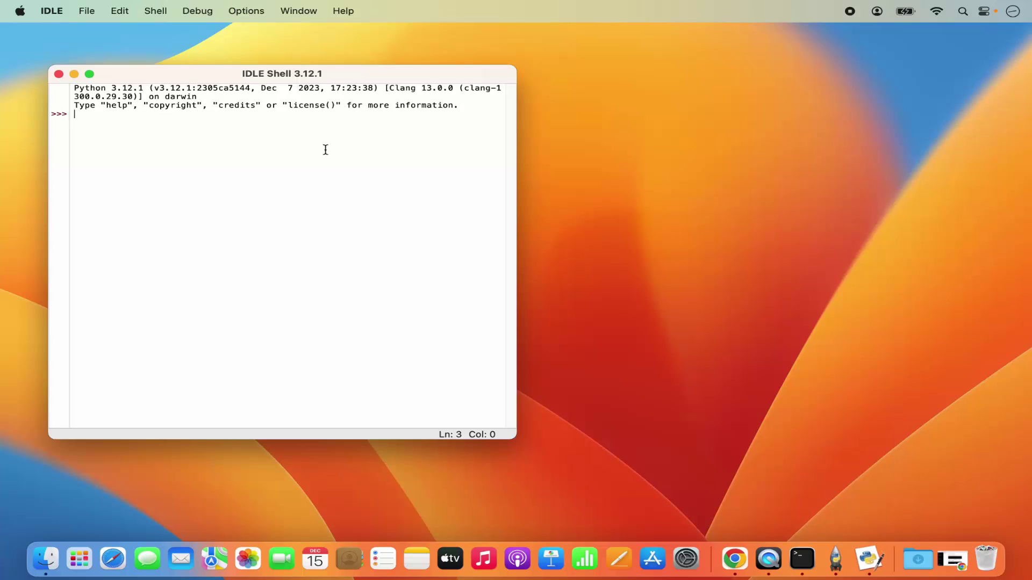
{"action": "double_click", "coordinate": [331, 71]}
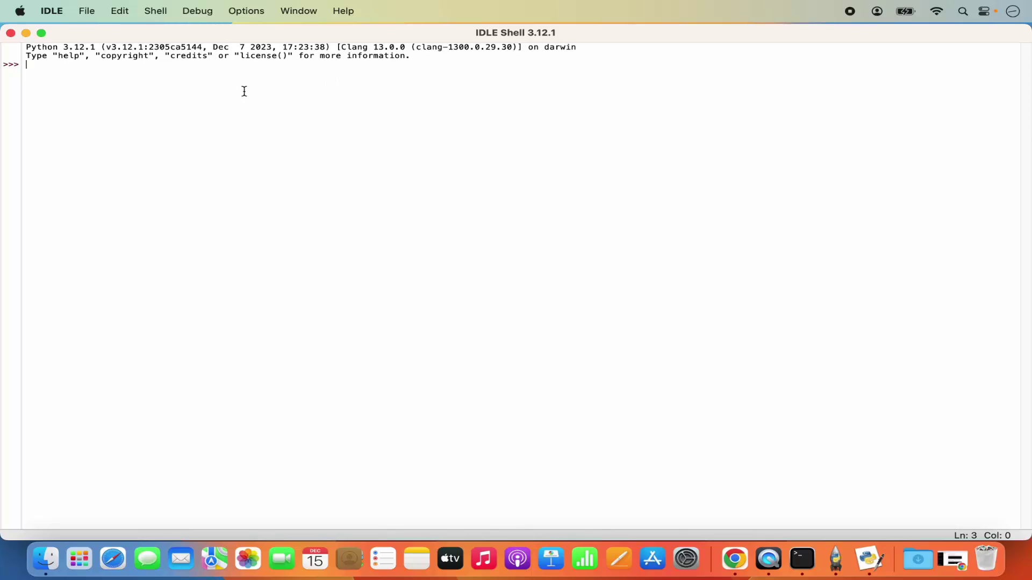
Evaluate 2+6 and run print("Hello World") in the IDLE Shell, closing the shell window when done.
{"action": "type", "text": "2+6"}
{"action": "key", "text": "Return"}
{"action": "type", "text": "print("}
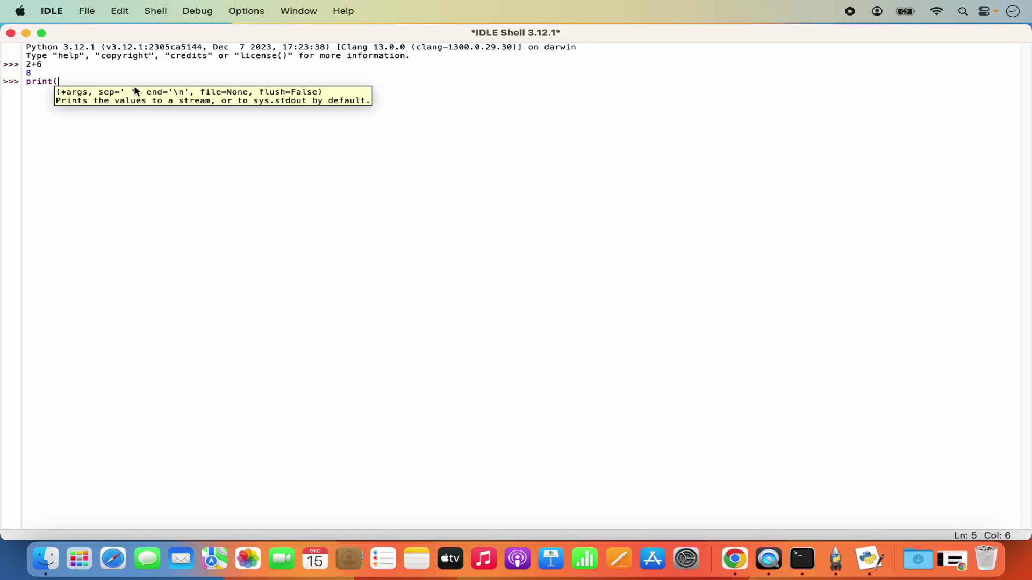
{"action": "type", "text": "\"\")"}
{"action": "key", "text": "Left"}
{"action": "type", "text": "Hell"}
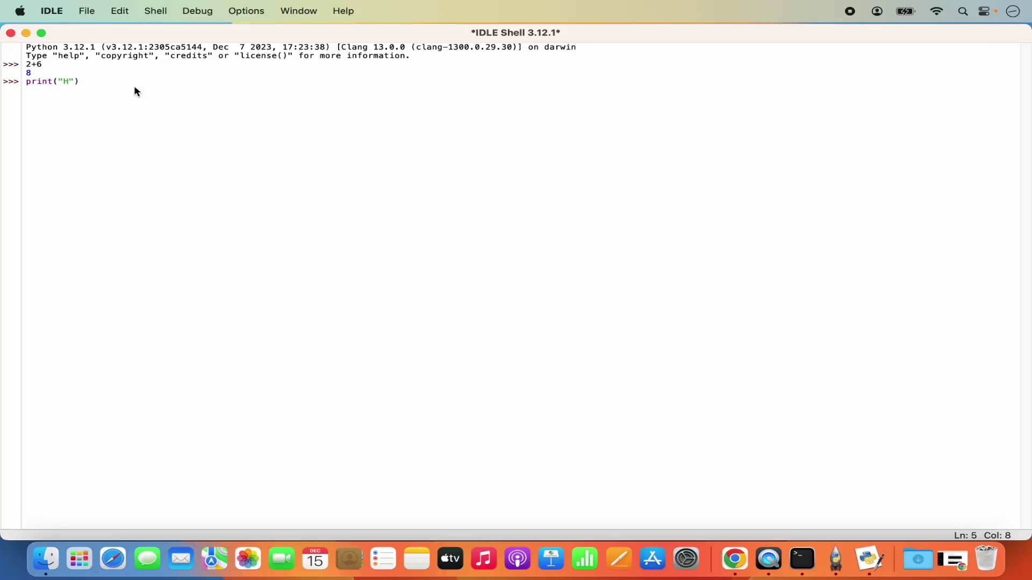
{"action": "type", "text": "o Wor"}
{"action": "type", "text": "ld"}
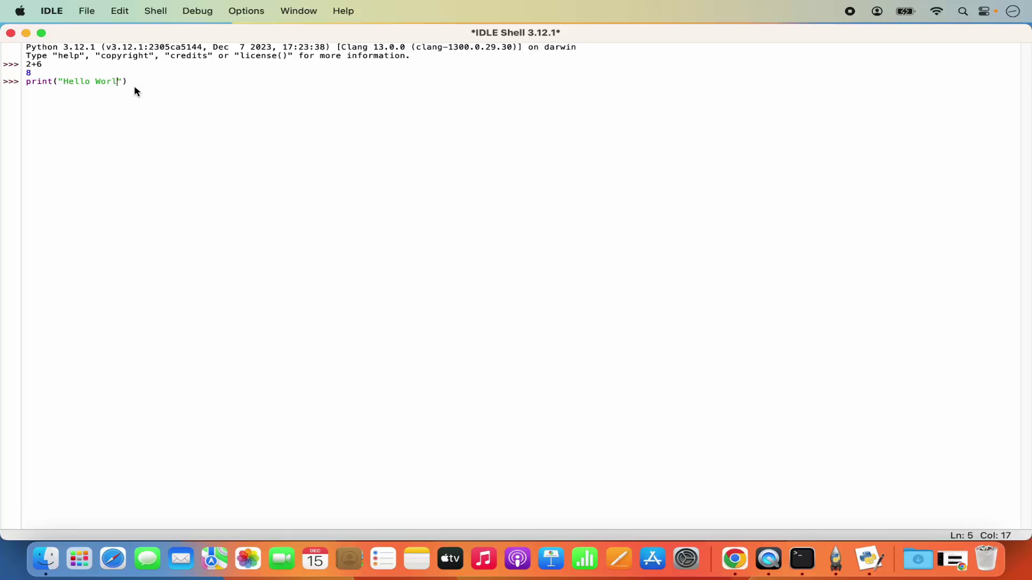
{"action": "key", "text": "Return"}
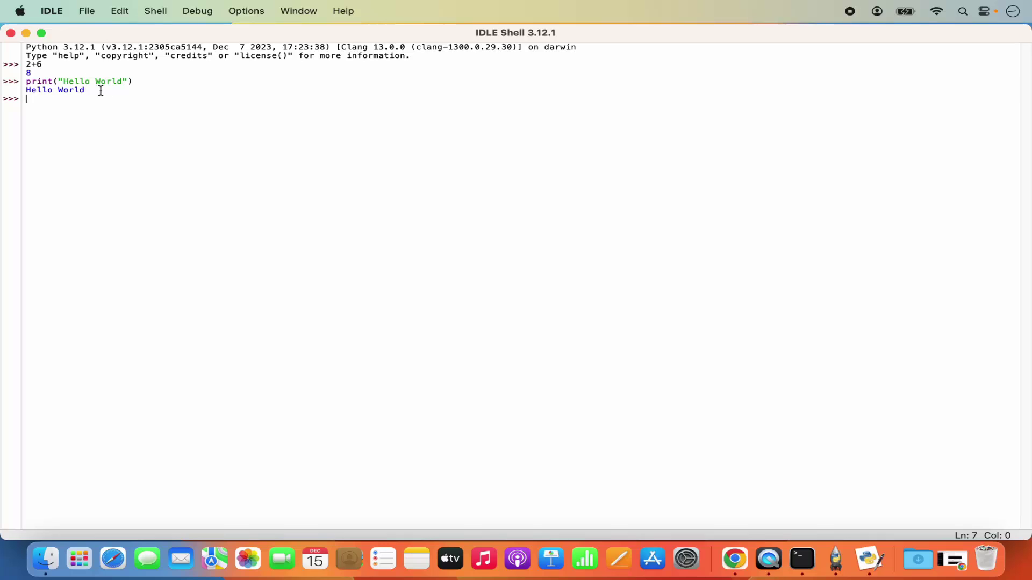
{"action": "left_click", "coordinate": [11, 34]}
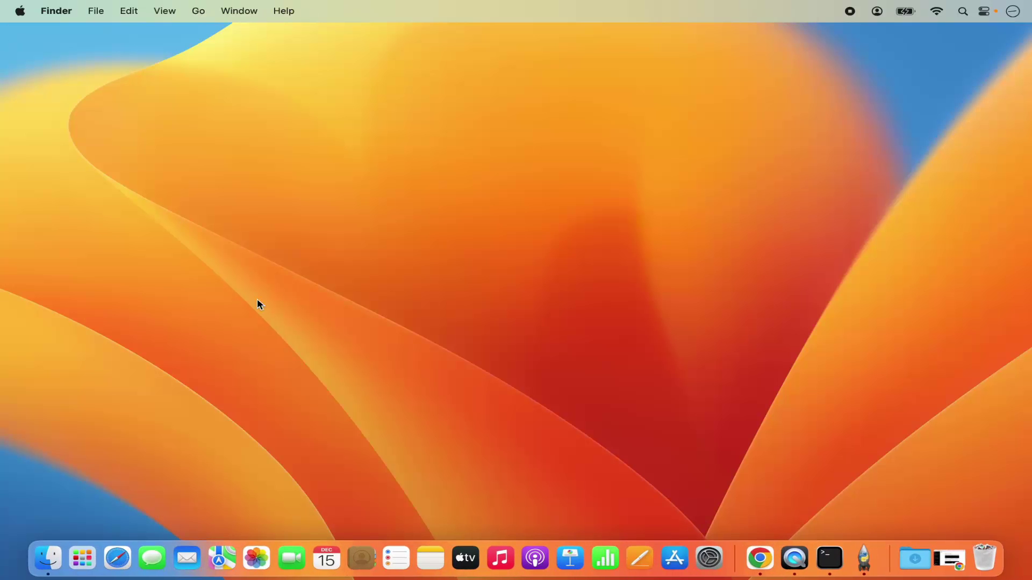
Open a new full-size Terminal window and list the contents of the home folder with ls.
{"action": "left_click", "coordinate": [830, 559]}
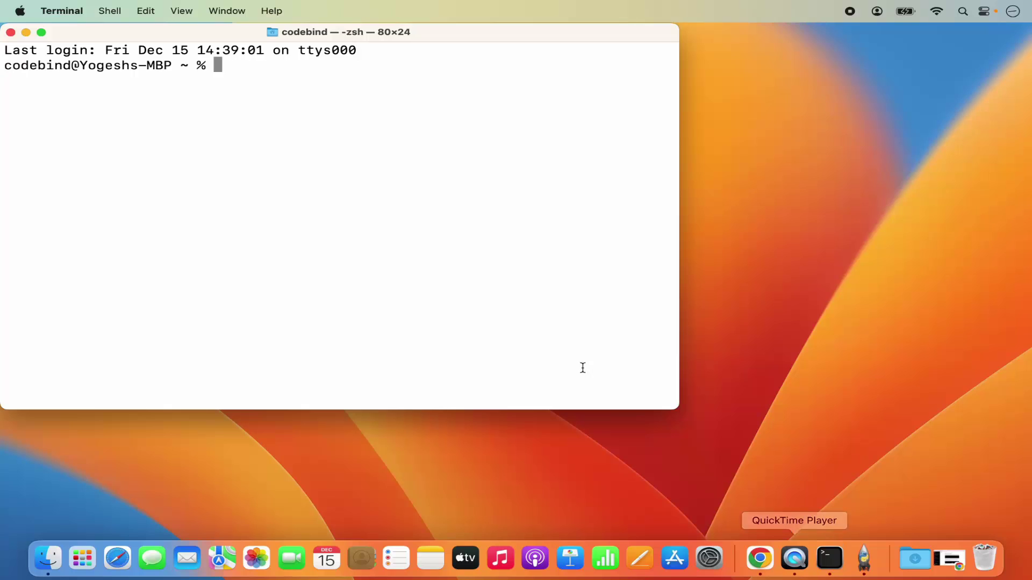
{"action": "double_click", "coordinate": [410, 33]}
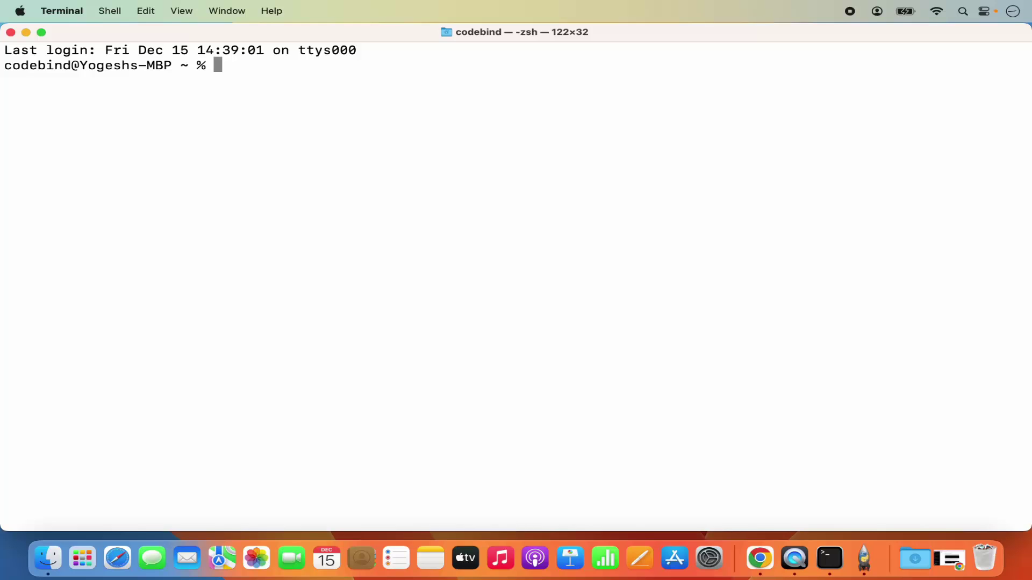
{"action": "type", "text": "ls"}
{"action": "key", "text": "Return"}
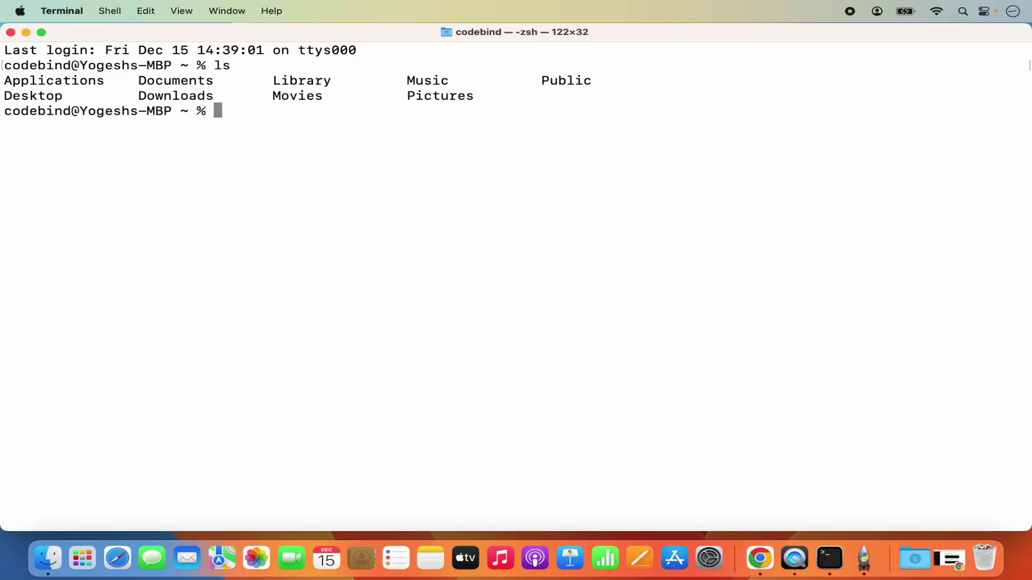
Change to the Documents directory and list its contents with ls.
{"action": "type", "text": "cd Doc"}
{"action": "key", "text": "Tab"}
{"action": "key", "text": "Return"}
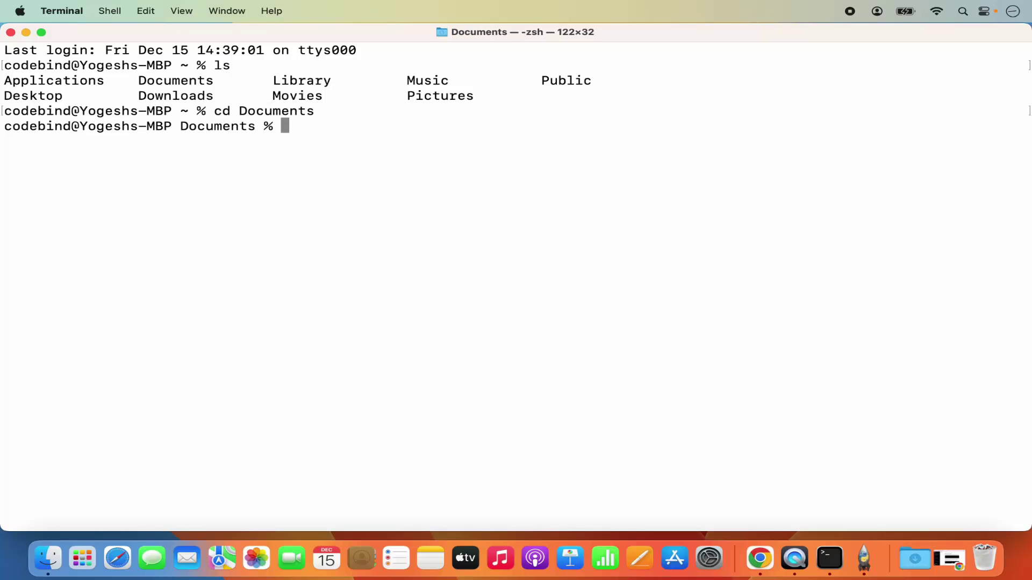
{"action": "type", "text": "ls"}
{"action": "key", "text": "Return"}
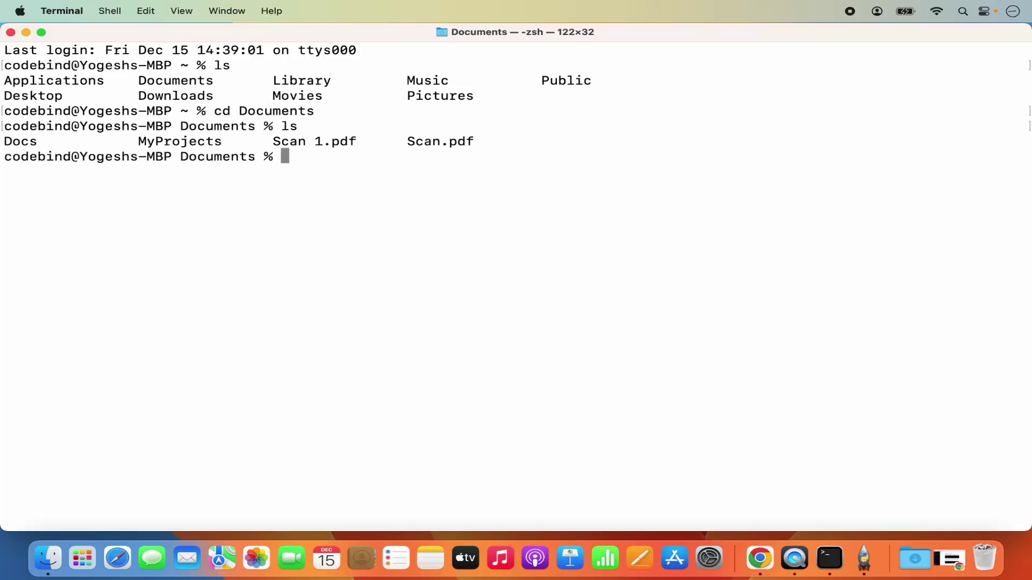
Create a directory named pythonProjects inside Documents and change into it.
{"action": "type", "text": "mkdir py"}
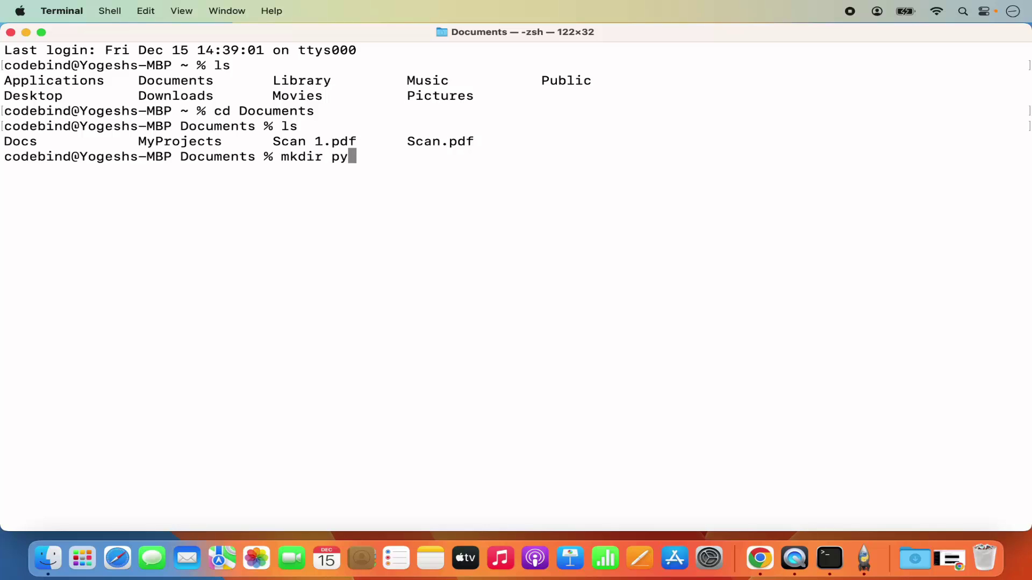
{"action": "type", "text": "thonProjects"}
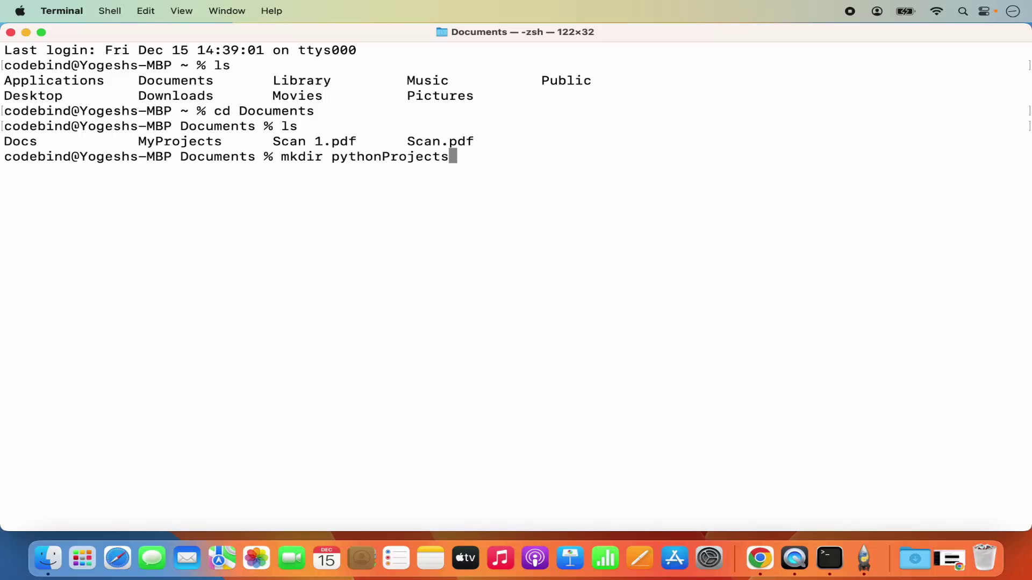
{"action": "key", "text": "Return"}
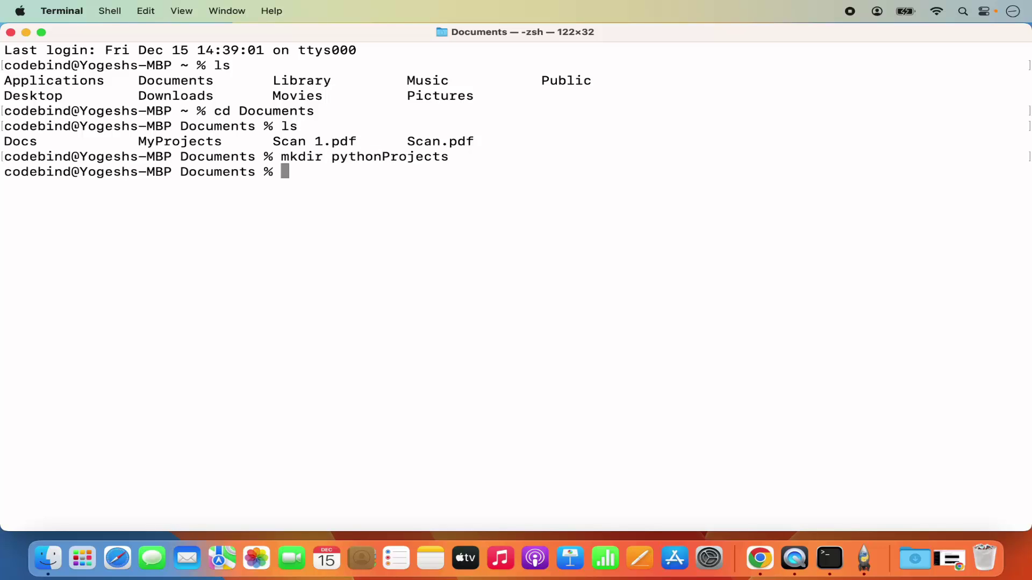
{"action": "type", "text": "cd py"}
{"action": "key", "text": "Tab"}
{"action": "key", "text": "Return"}
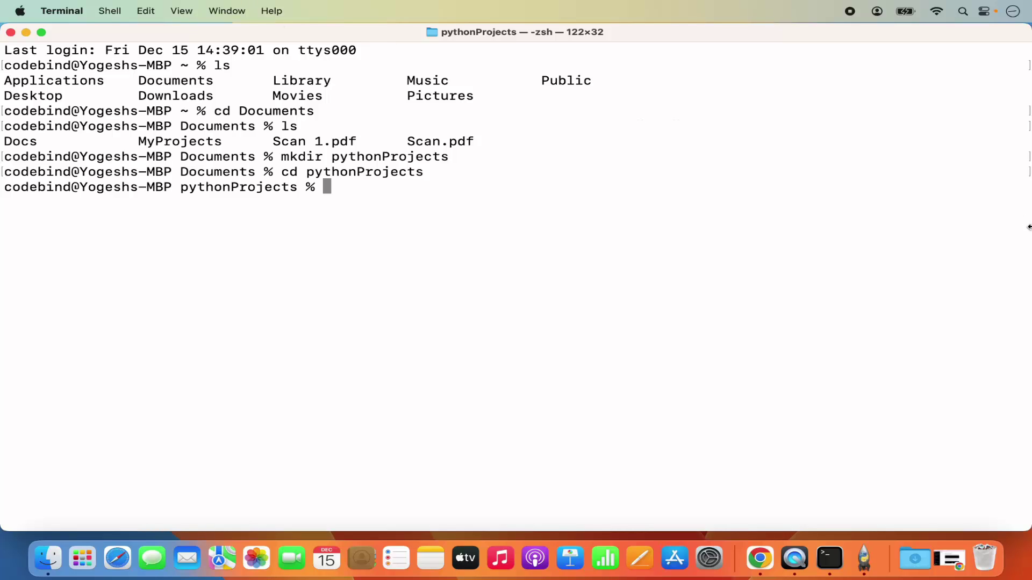
Narrow the Terminal window to about half the screen and open the Documents/pythonProjects folder in Finder beside it.
{"action": "left_click_drag", "start_coordinate": [1028, 226], "coordinate": [574, 276]}
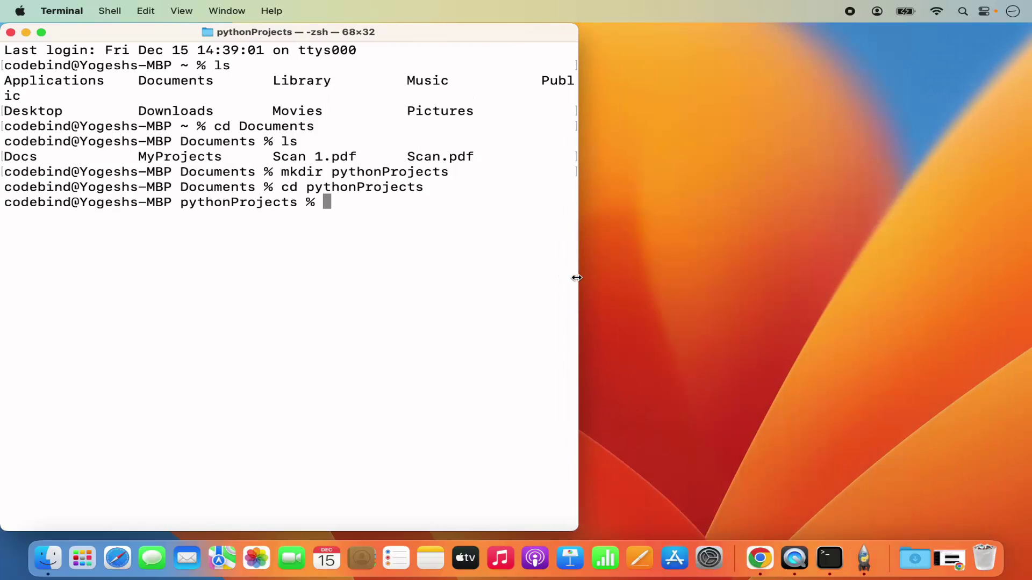
{"action": "right_click", "coordinate": [56, 557]}
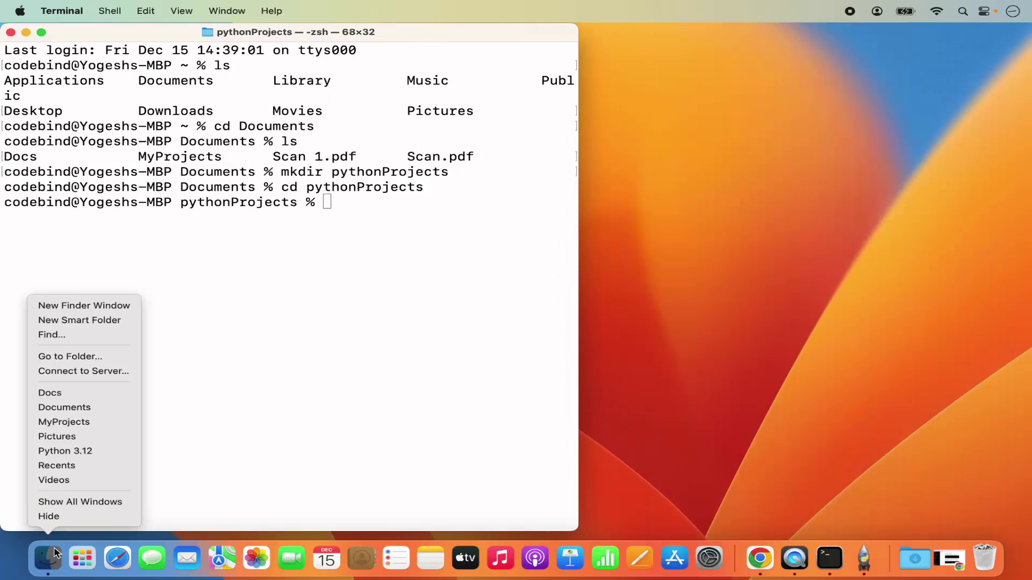
{"action": "left_click", "coordinate": [70, 408]}
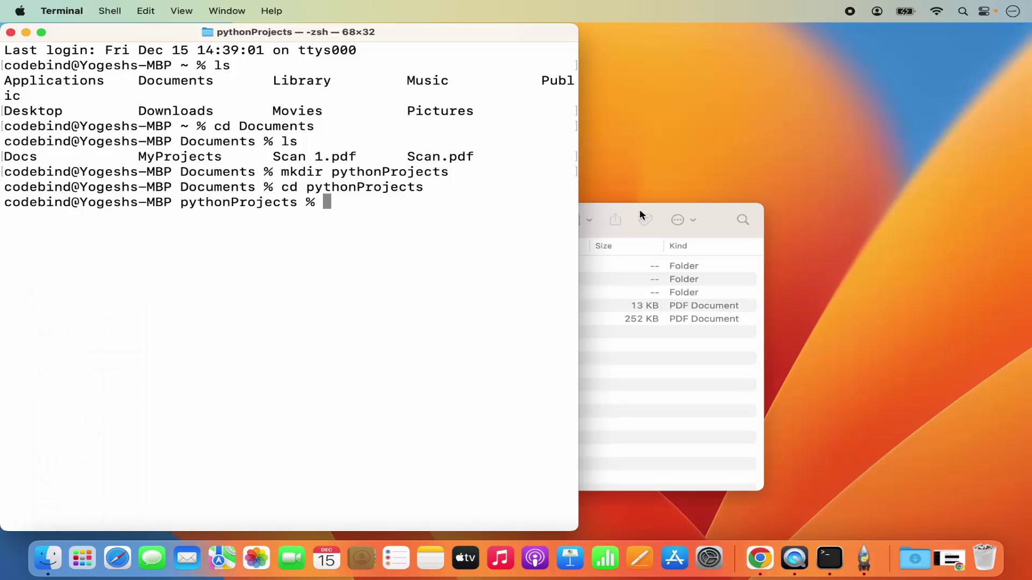
{"action": "double_click", "coordinate": [262, 294]}
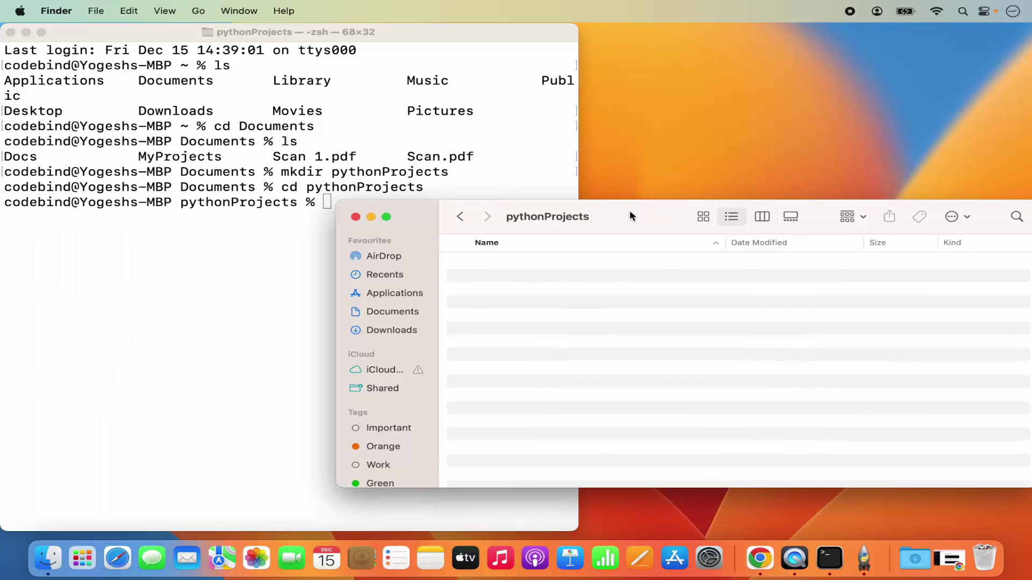
{"action": "left_click_drag", "start_coordinate": [630, 216], "coordinate": [873, 127]}
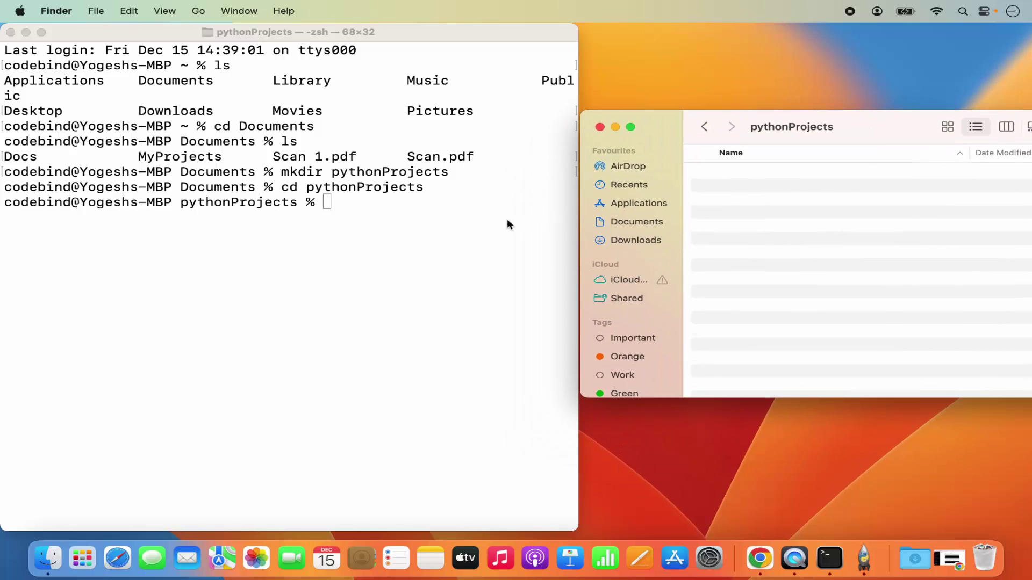
Create an empty file named hello.py in pythonProjects from Terminal using touch.
{"action": "left_click", "coordinate": [450, 229]}
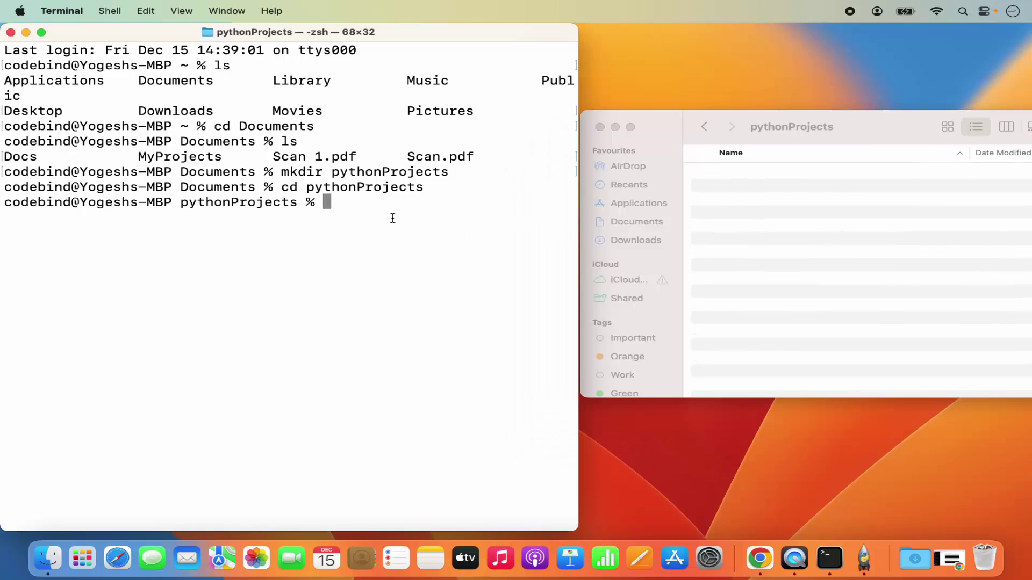
{"action": "type", "text": "touch hel"}
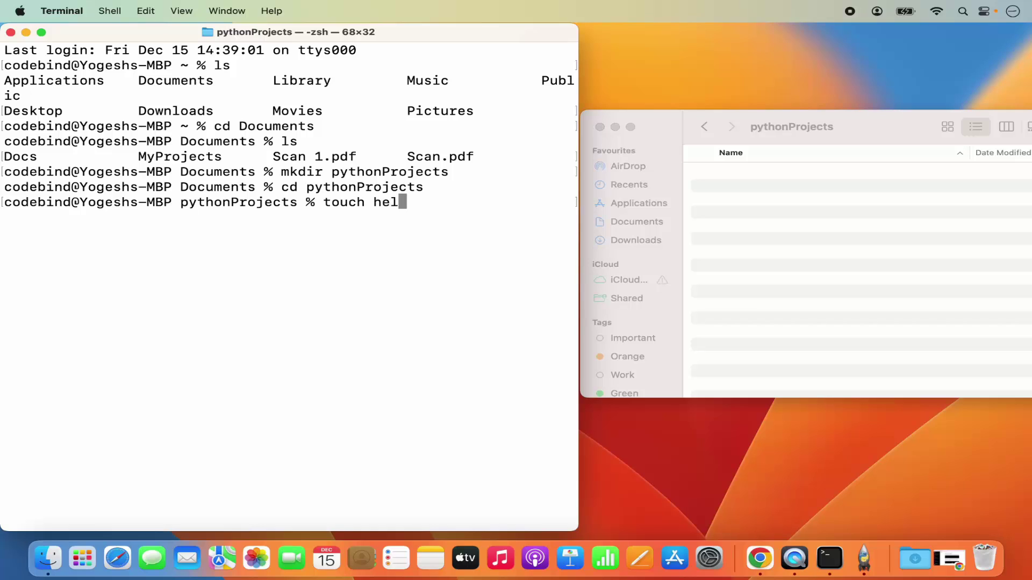
{"action": "type", "text": "lo.py"}
{"action": "key", "text": "Return"}
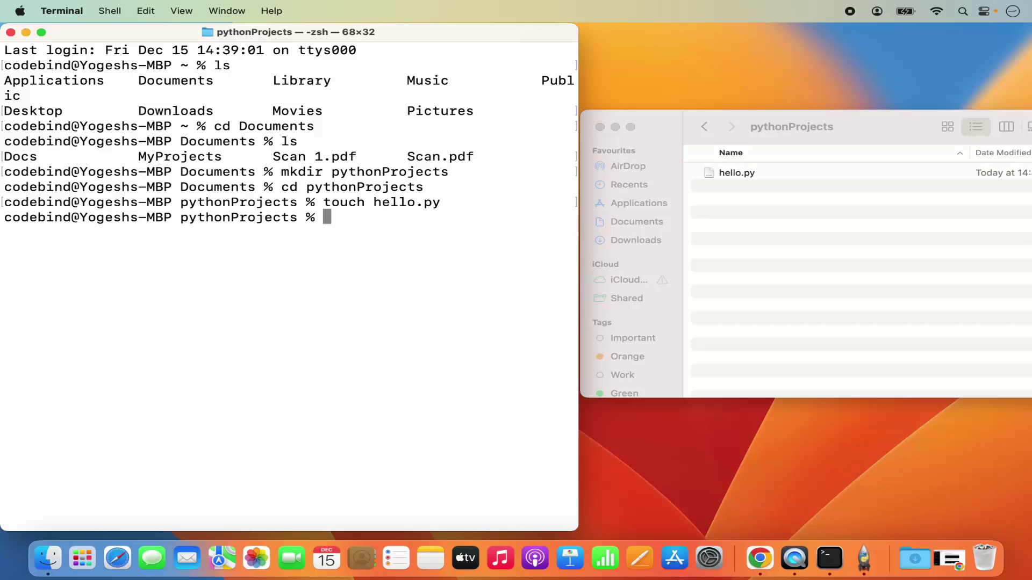
Open hello.py from the pythonProjects folder with IDLE and move its editor window clear of the shell window's text.
{"action": "left_click", "coordinate": [733, 177]}
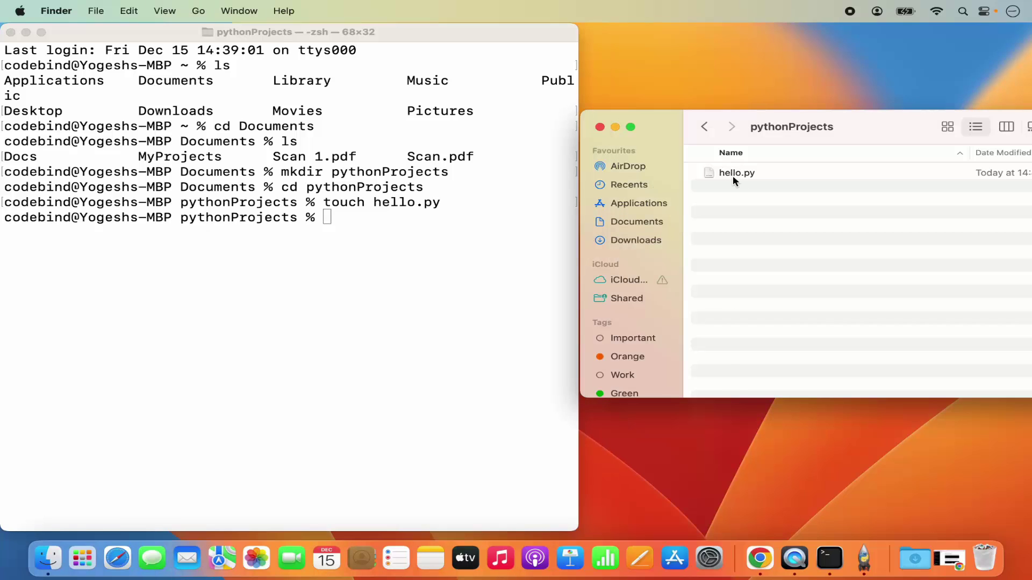
{"action": "left_click", "coordinate": [733, 173]}
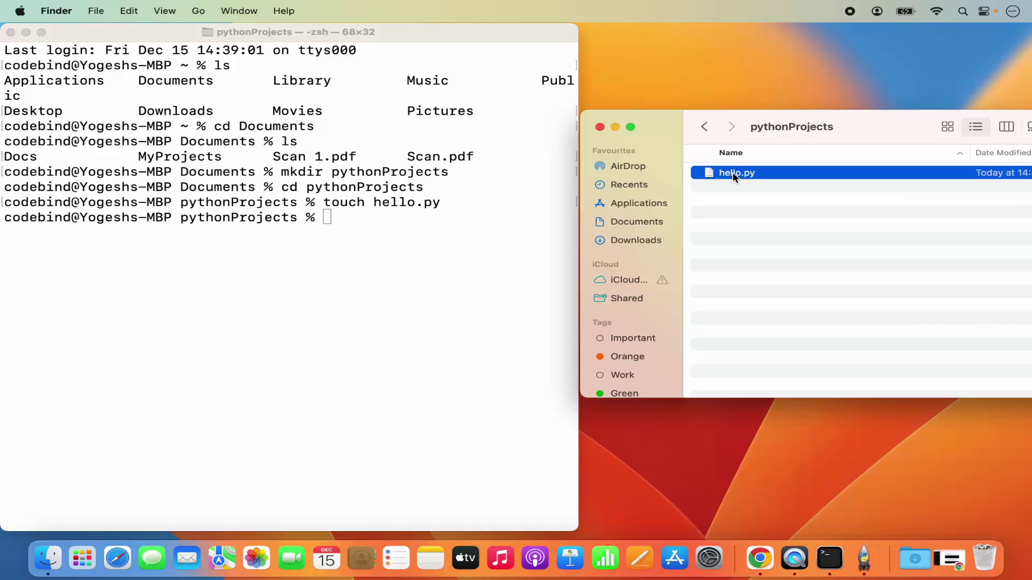
{"action": "right_click", "coordinate": [733, 176]}
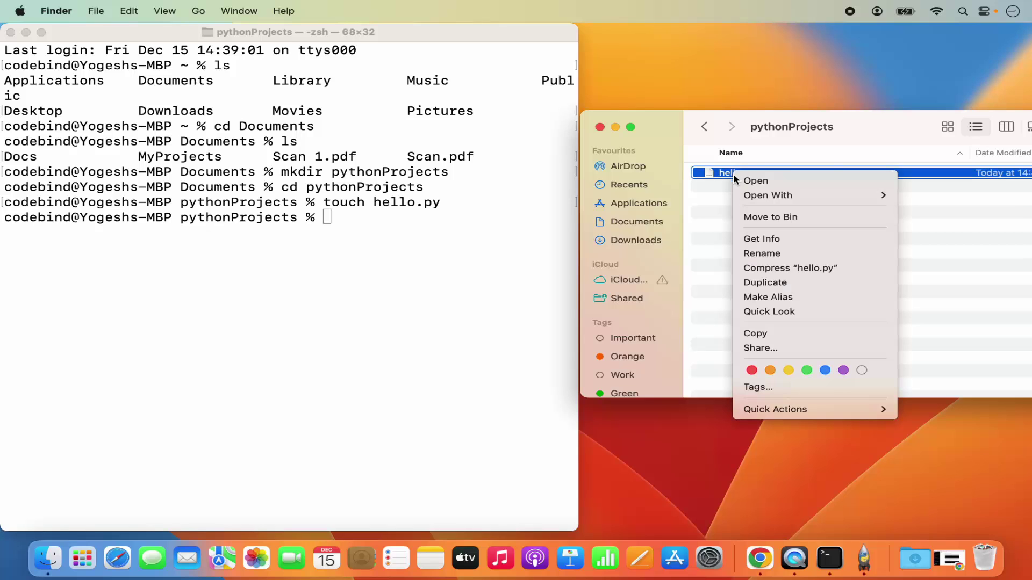
{"action": "mouse_move", "coordinate": [858, 195]}
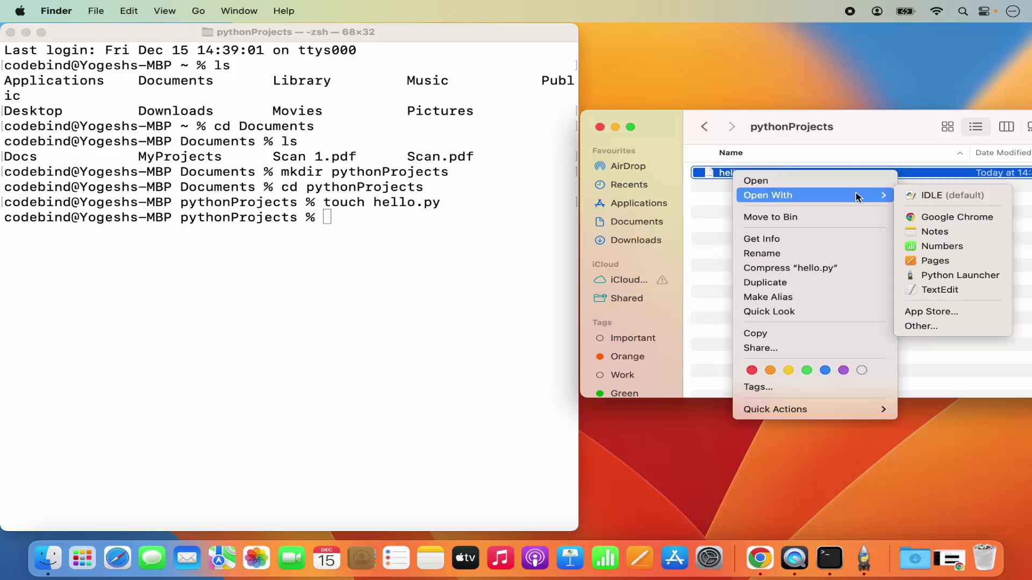
{"action": "left_click", "coordinate": [925, 196]}
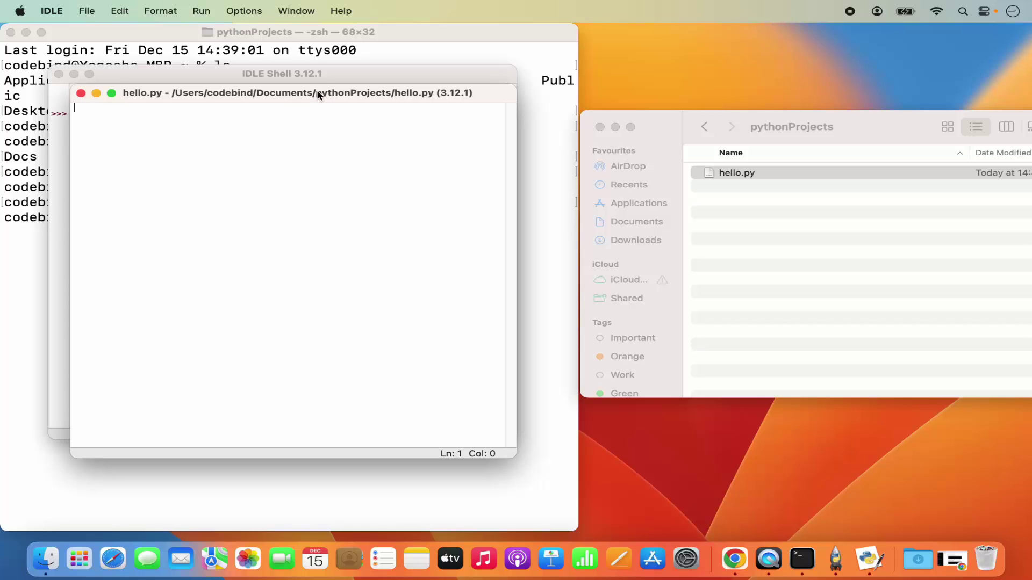
{"action": "left_click_drag", "start_coordinate": [317, 96], "coordinate": [492, 143]}
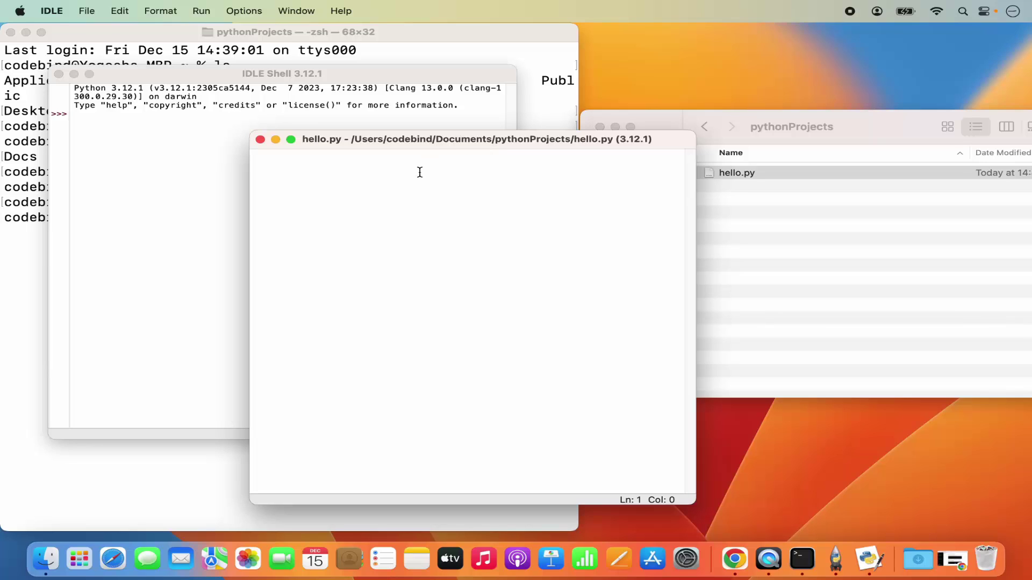
Write the line print("Hello World") in hello.py.
{"action": "type", "text": "p"}
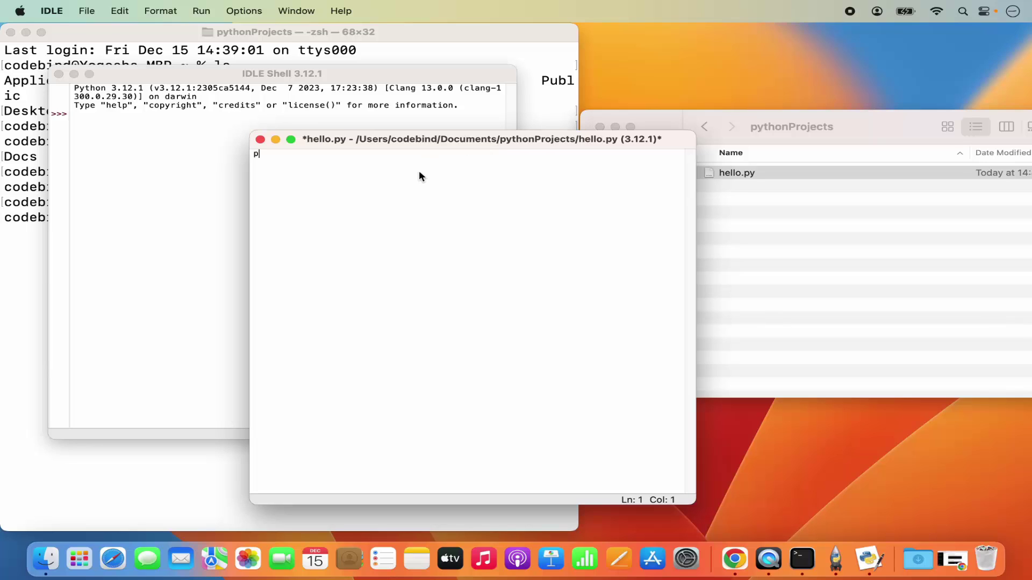
{"action": "type", "text": "rint()"}
{"action": "key", "text": "Left"}
{"action": "type", "text": "\"\""}
{"action": "key", "text": "Left"}
{"action": "type", "text": "Hello World"}
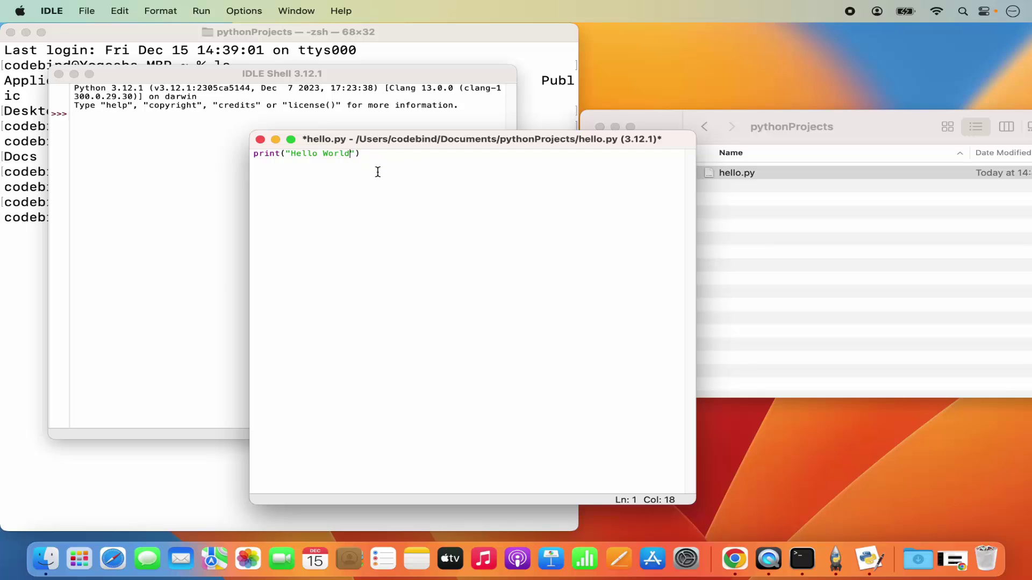
Save hello.py, then close its editor window and quit IDLE.
{"action": "key", "text": "super+s"}
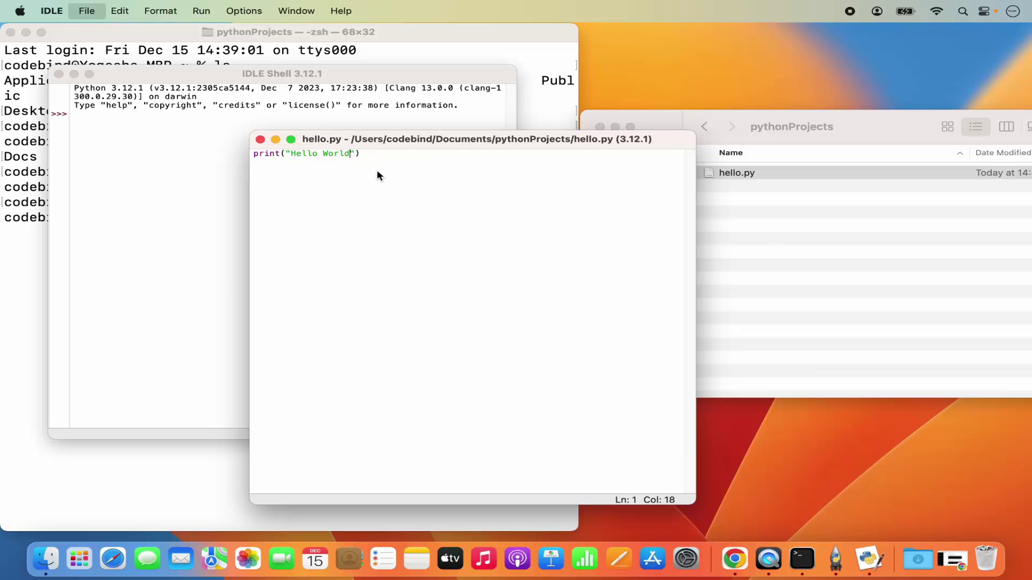
{"action": "left_click", "coordinate": [88, 13]}
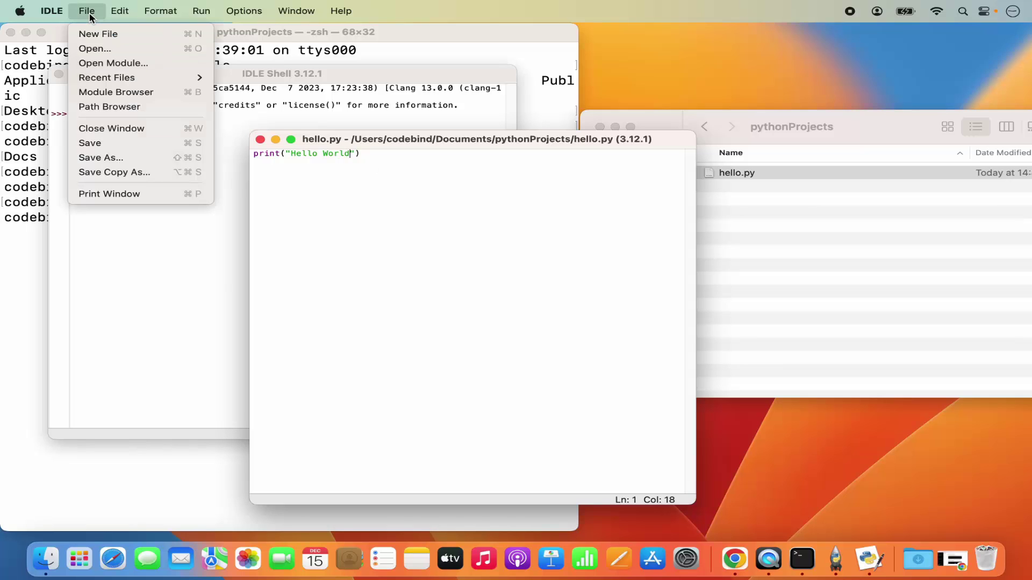
{"action": "left_click", "coordinate": [119, 149]}
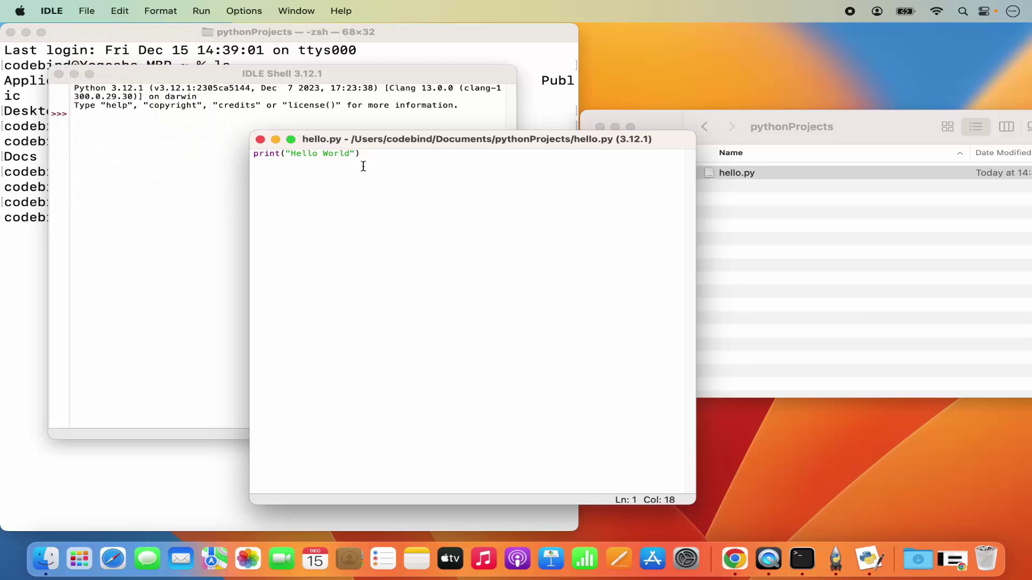
{"action": "left_click", "coordinate": [260, 139]}
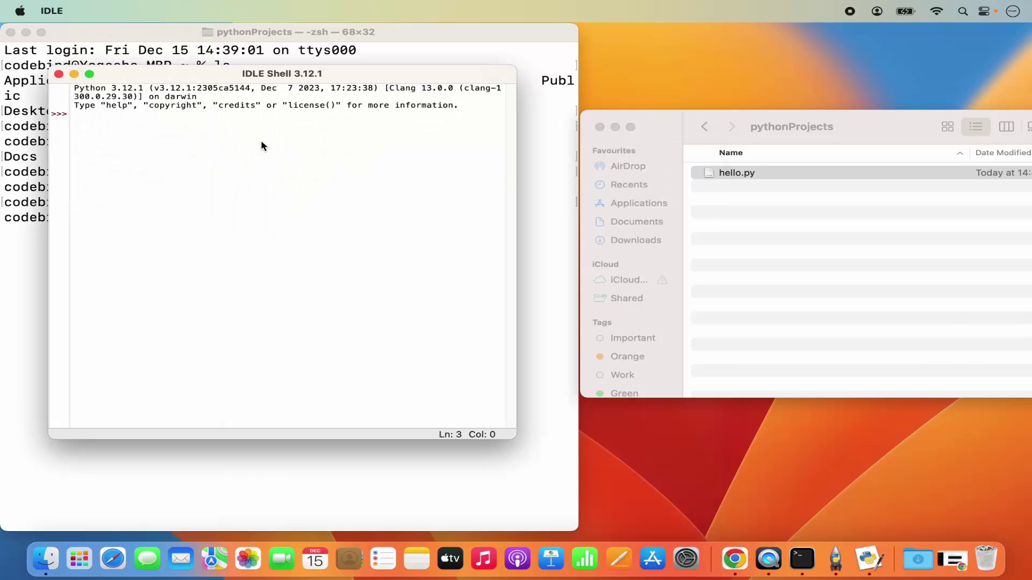
{"action": "key", "text": "super+q"}
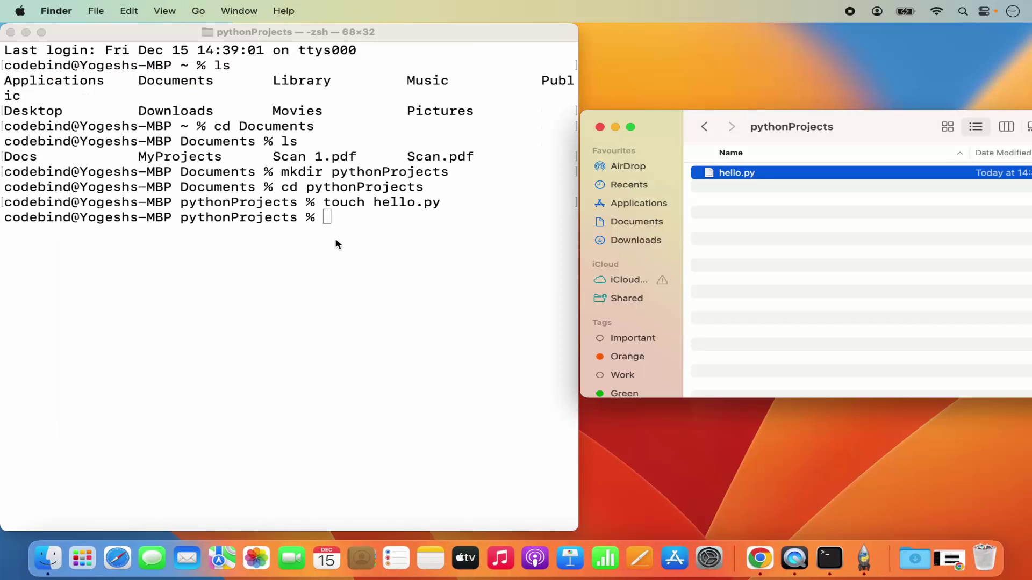
Run the script in Terminal with python3 hello.py and check its printed output.
{"action": "left_click", "coordinate": [352, 232]}
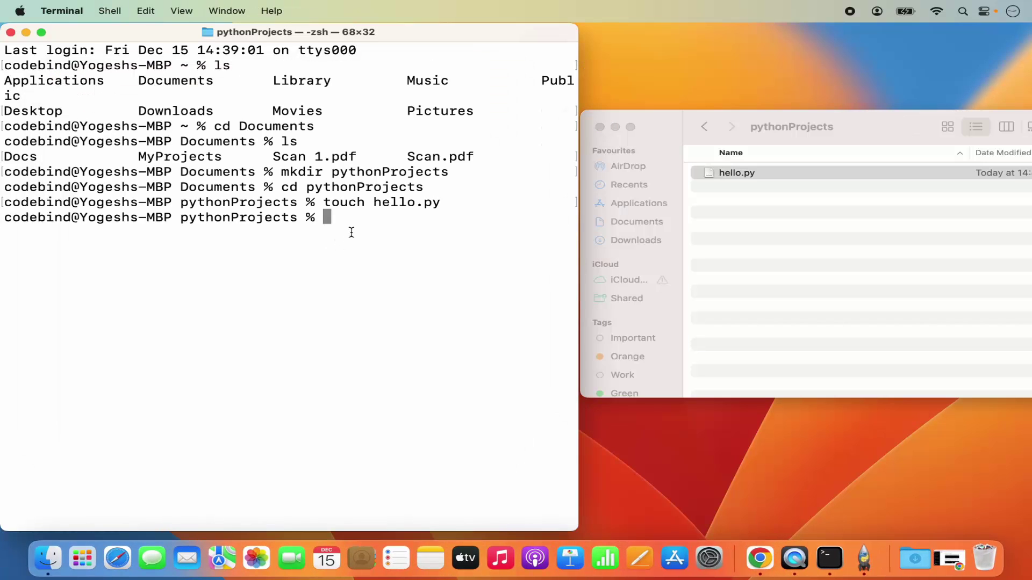
{"action": "type", "text": "py"}
{"action": "key", "text": "Tab"}
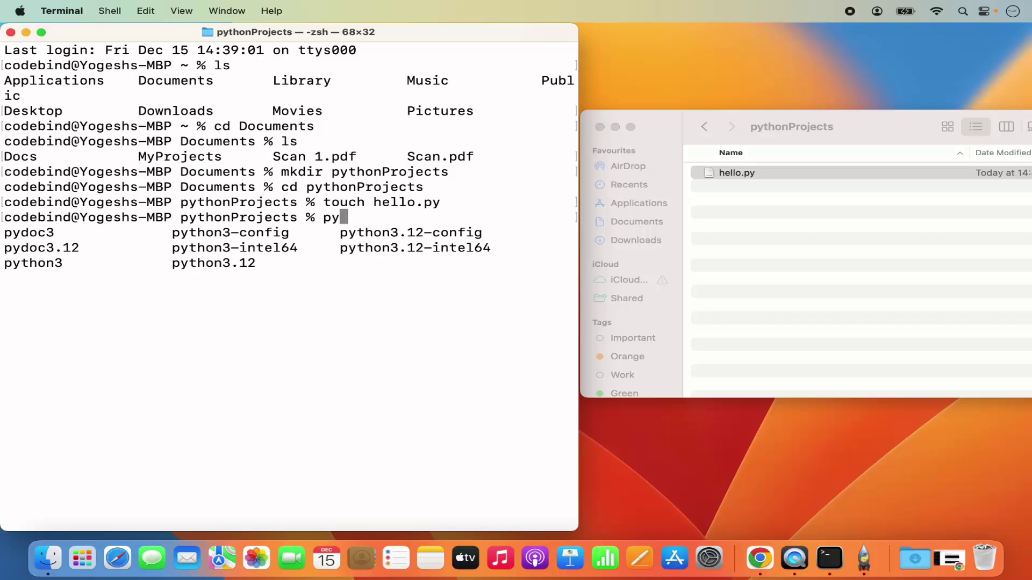
{"action": "type", "text": "thon3 hello.py"}
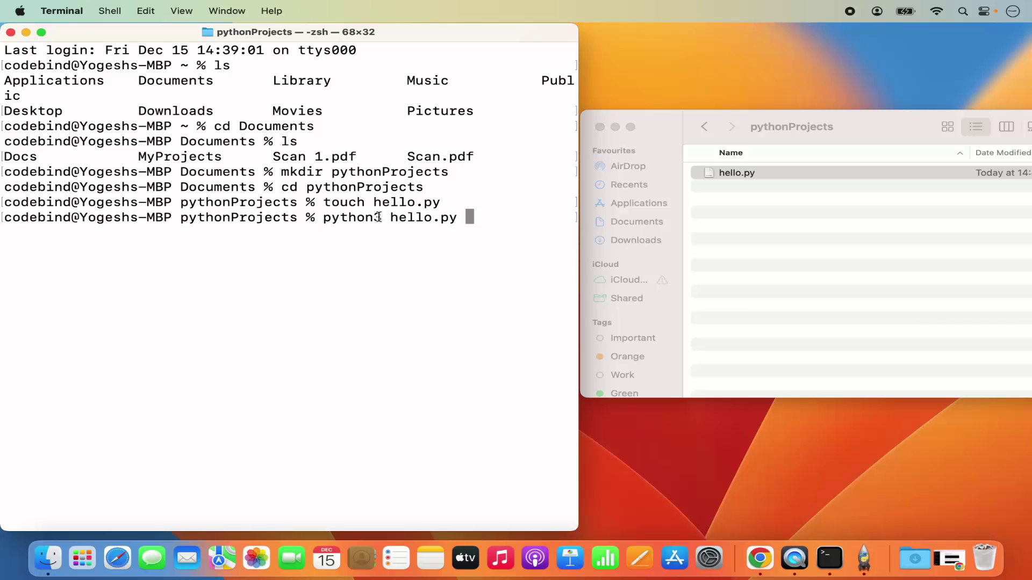
{"action": "double_click", "coordinate": [421, 217]}
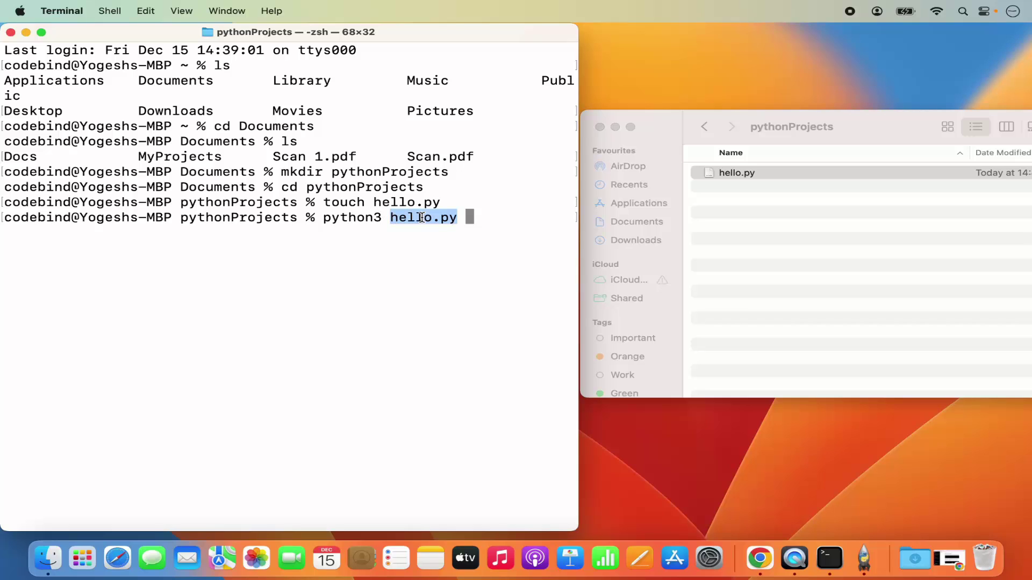
{"action": "key", "text": "Return"}
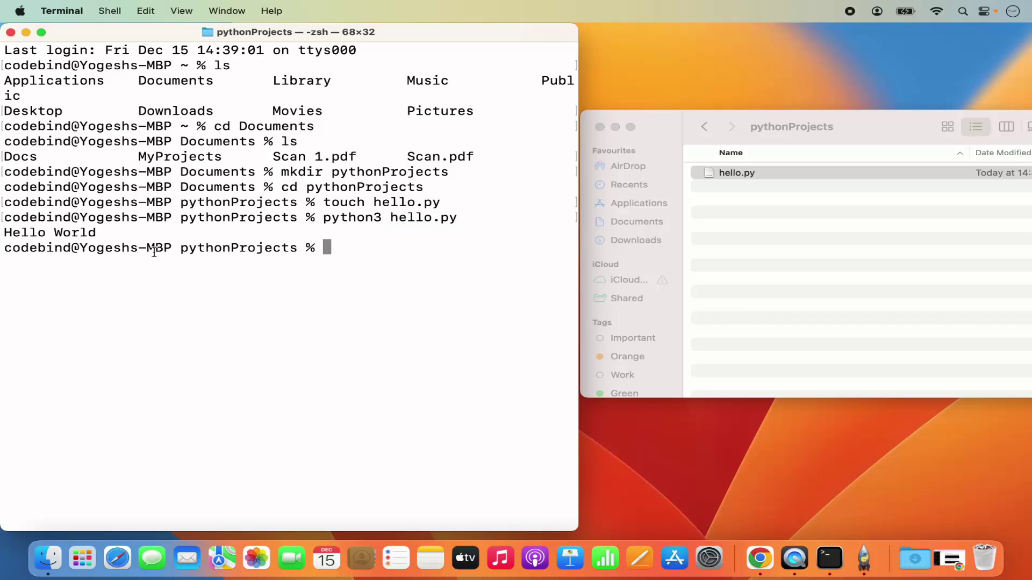
{"action": "triple_click", "coordinate": [31, 233]}
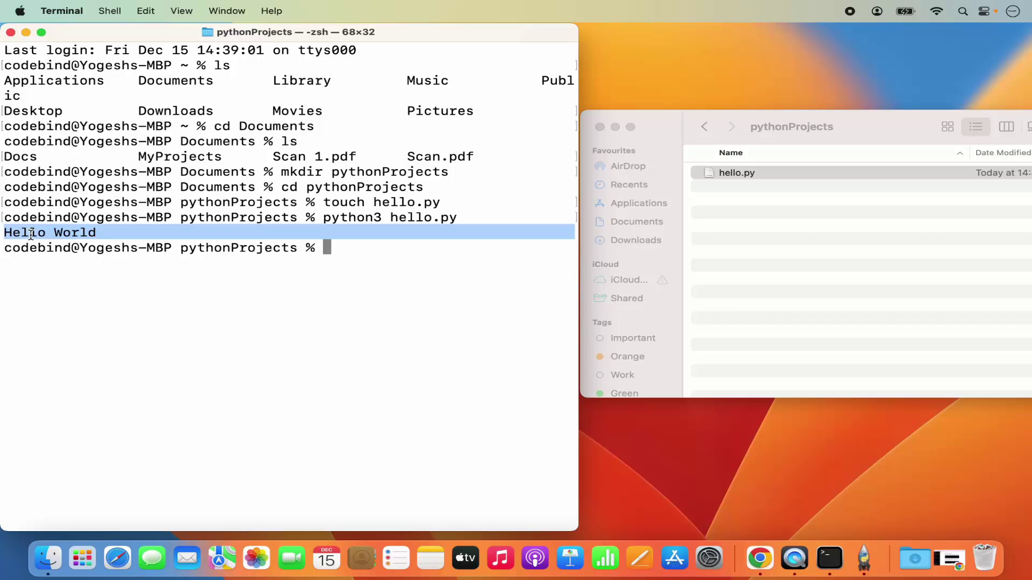
{"action": "left_click", "coordinate": [341, 259]}
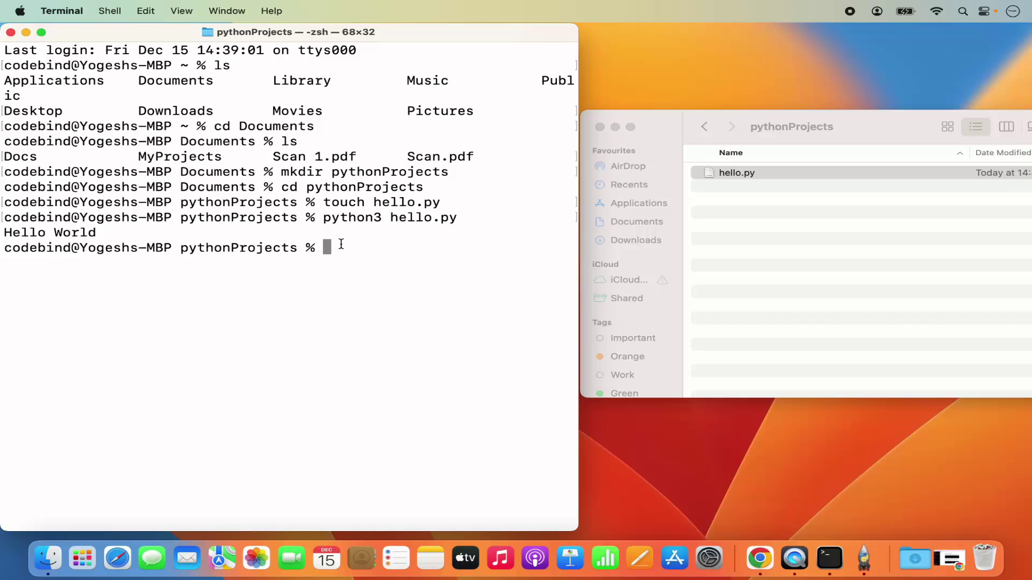
Check the installed pip version with pip3 --version, then clear that command and its output from Terminal.
{"action": "type", "text": "pip3 --version"}
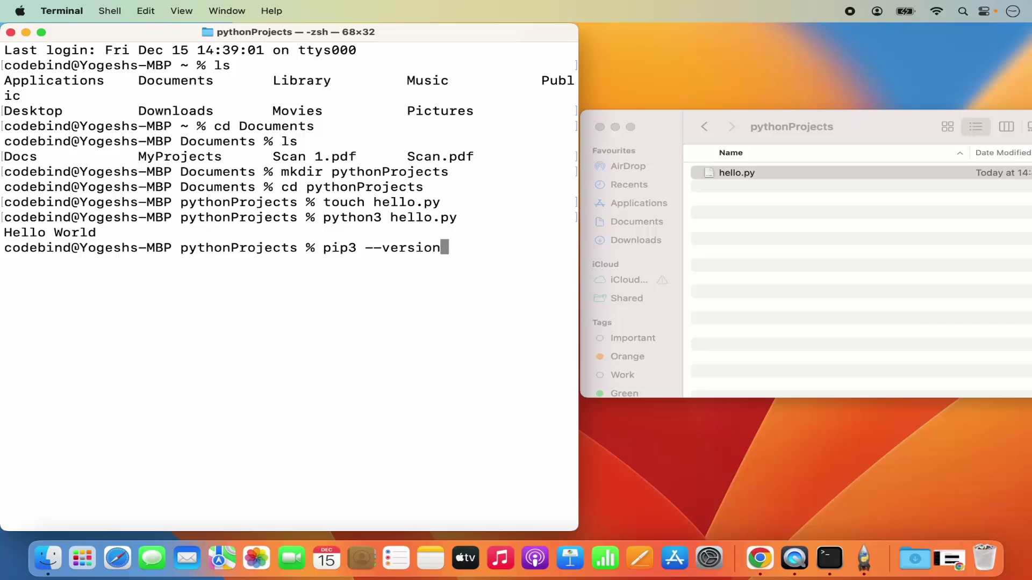
{"action": "key", "text": "Return"}
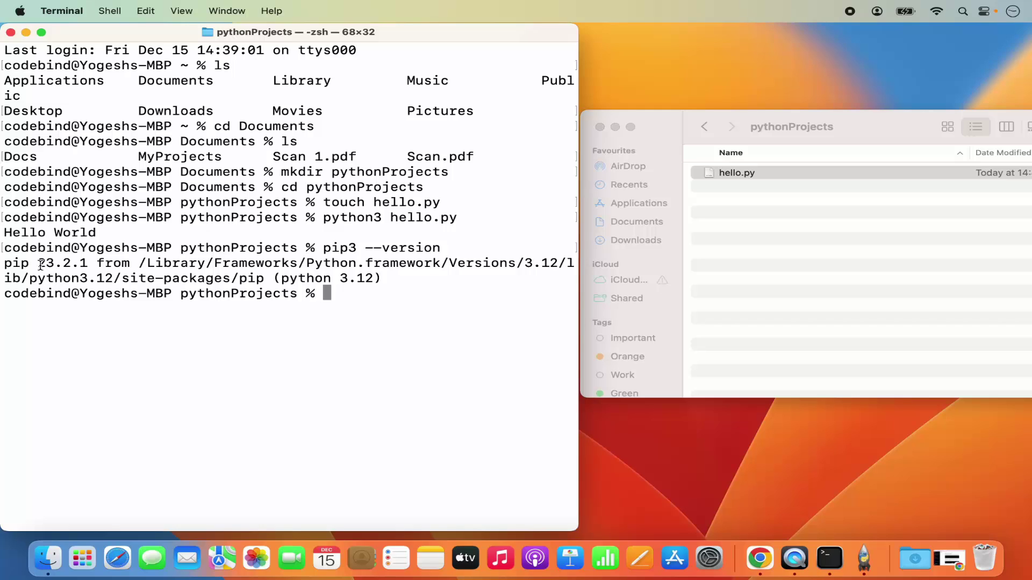
{"action": "double_click", "coordinate": [334, 248]}
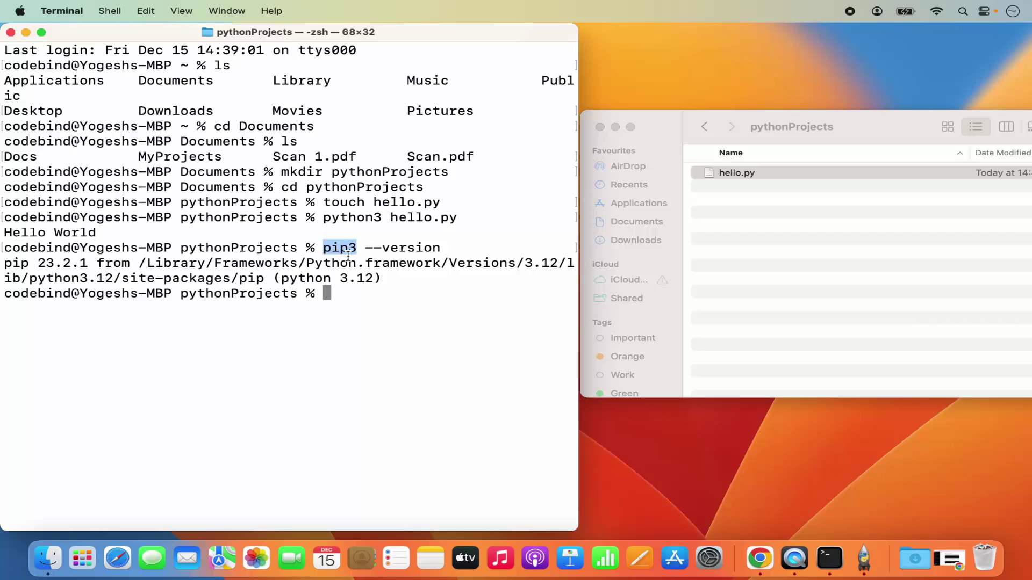
{"action": "key", "text": "super+l"}
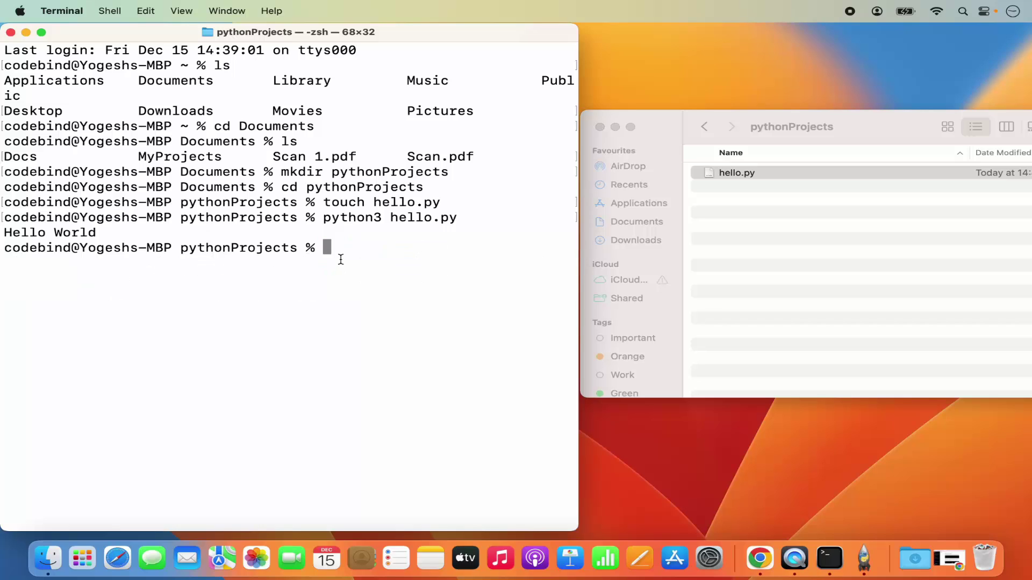